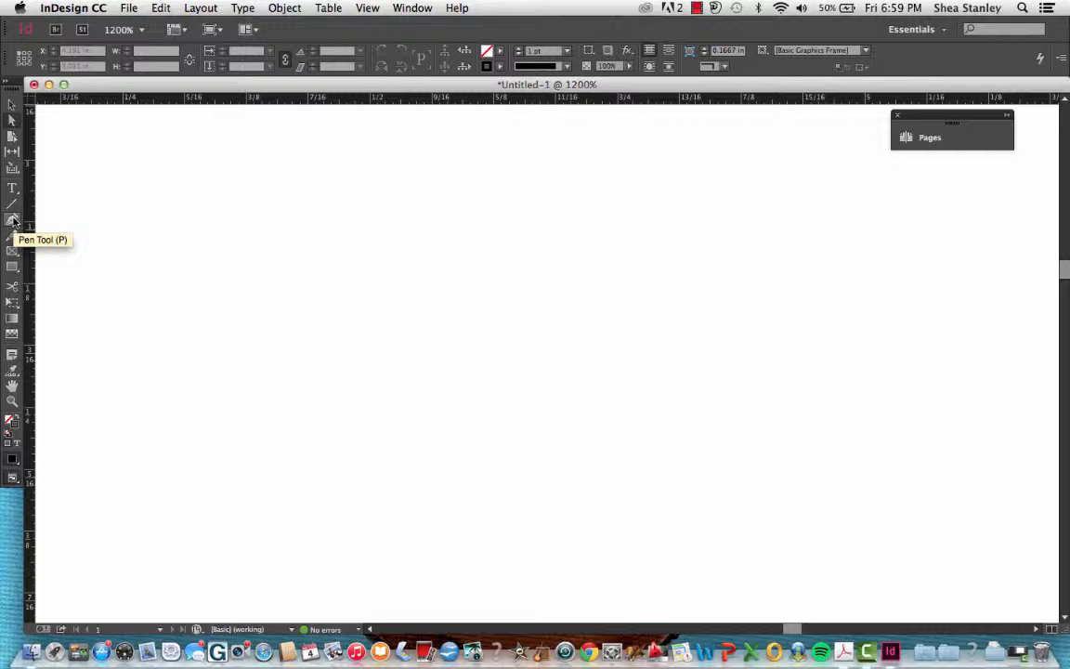
Step: Draw an open path of three straight segments with the Pen tool, about 0.35 in wide and 0.2 in high
{"action": "left_click", "coordinate": [13, 219]}
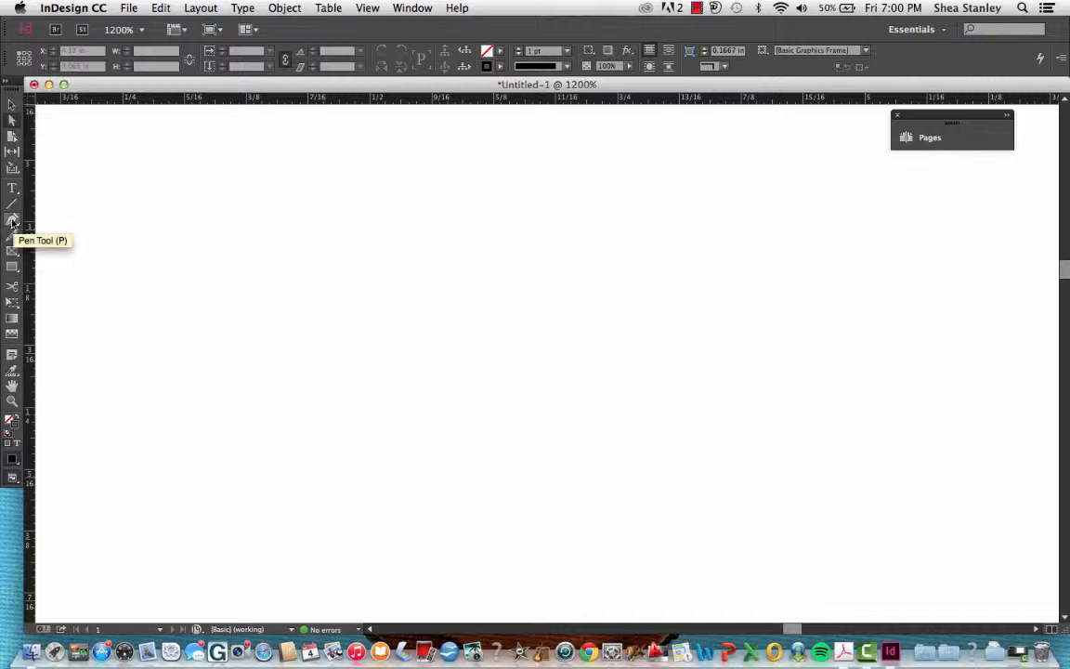
{"action": "left_click", "coordinate": [12, 220]}
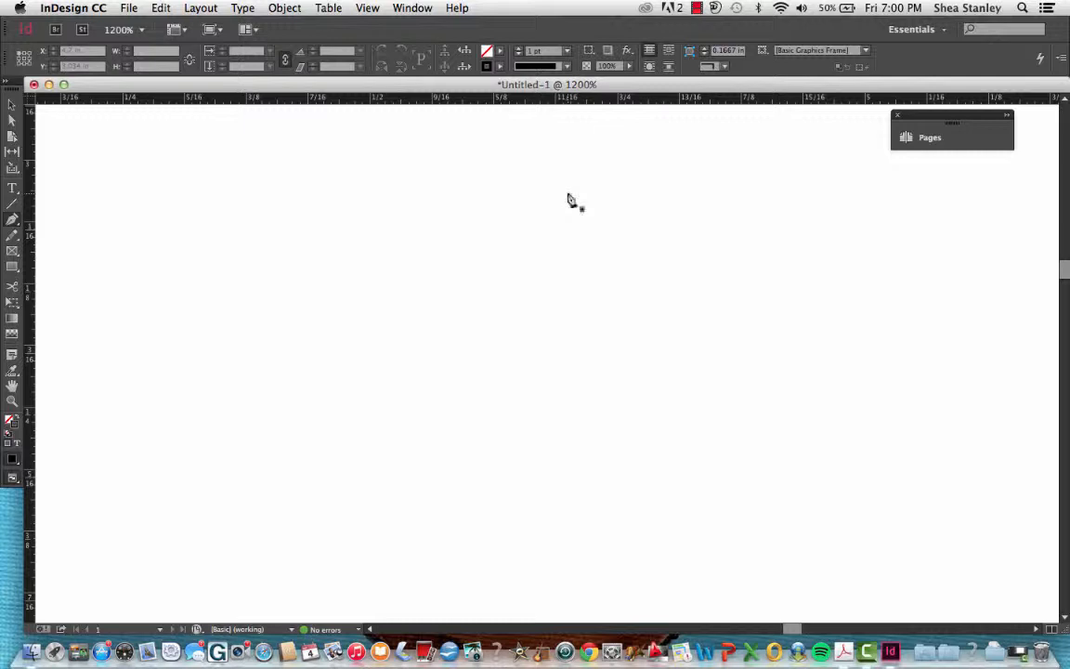
{"action": "left_click", "coordinate": [603, 188]}
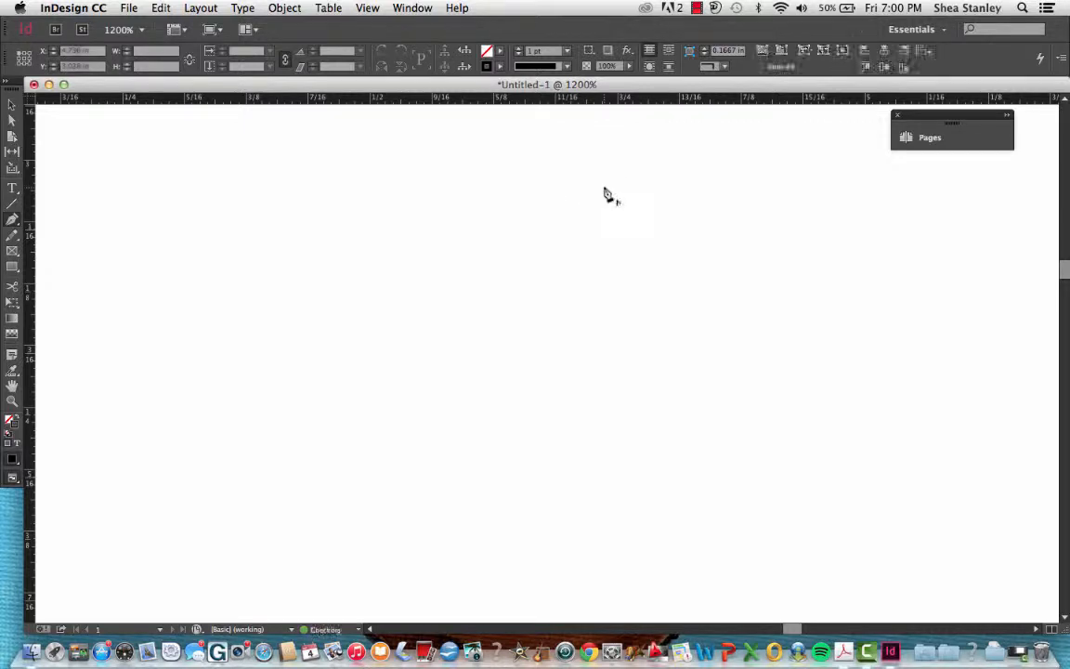
{"action": "left_click", "coordinate": [344, 211]}
{"action": "left_click", "coordinate": [359, 384]}
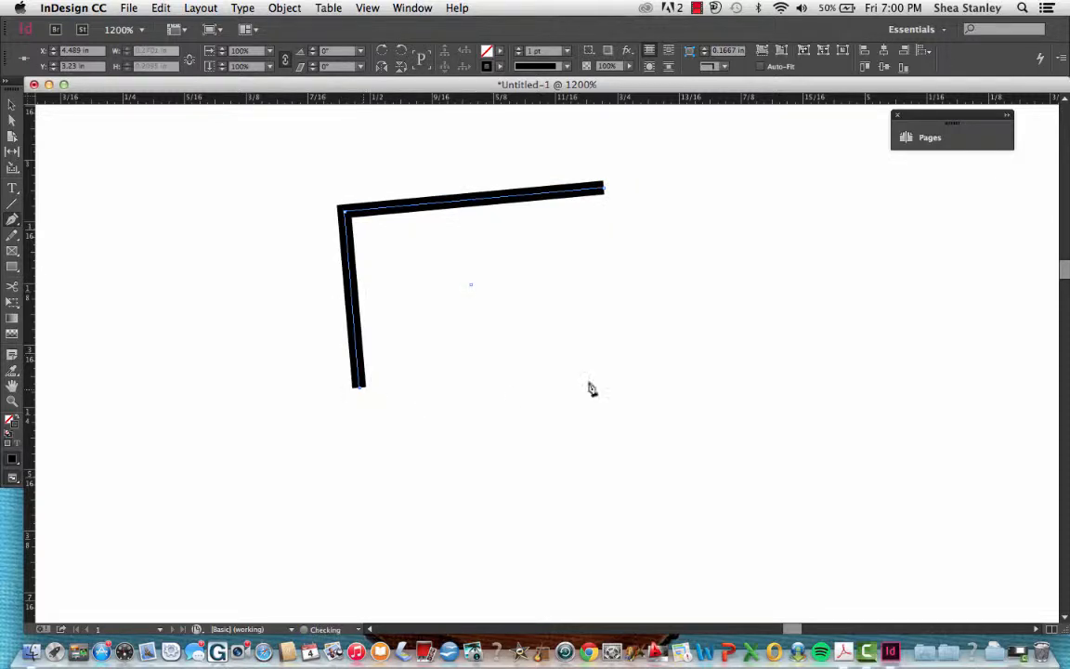
{"action": "left_click", "coordinate": [692, 378]}
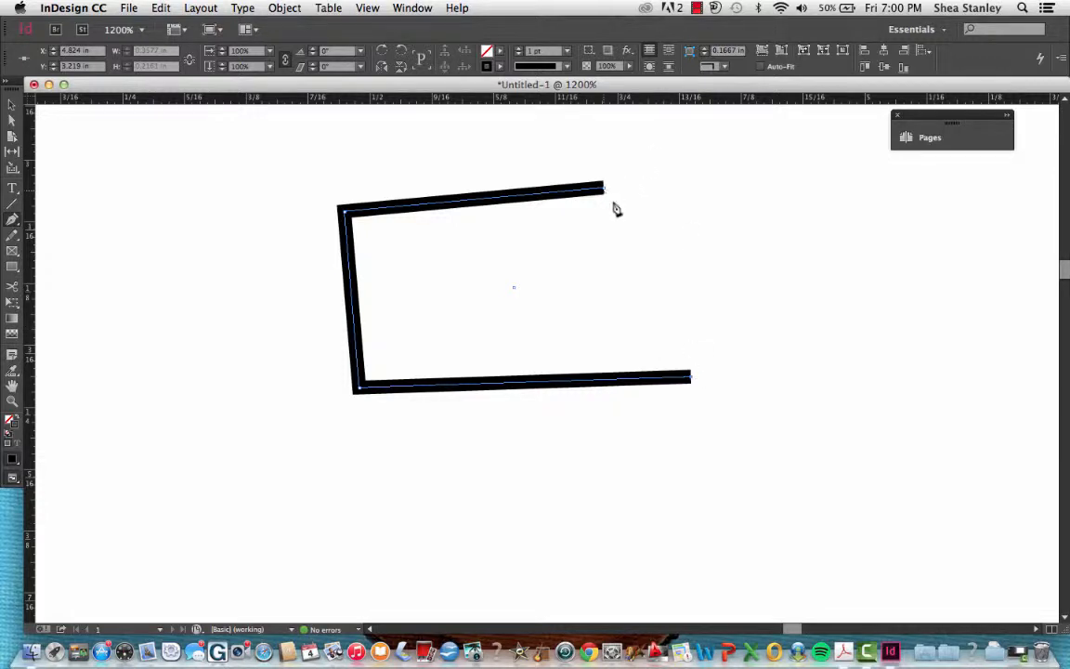
Step: Extend the path from its lower end with five more corner points, zigzagging back toward the starting point
{"action": "key", "text": "super+equal"}
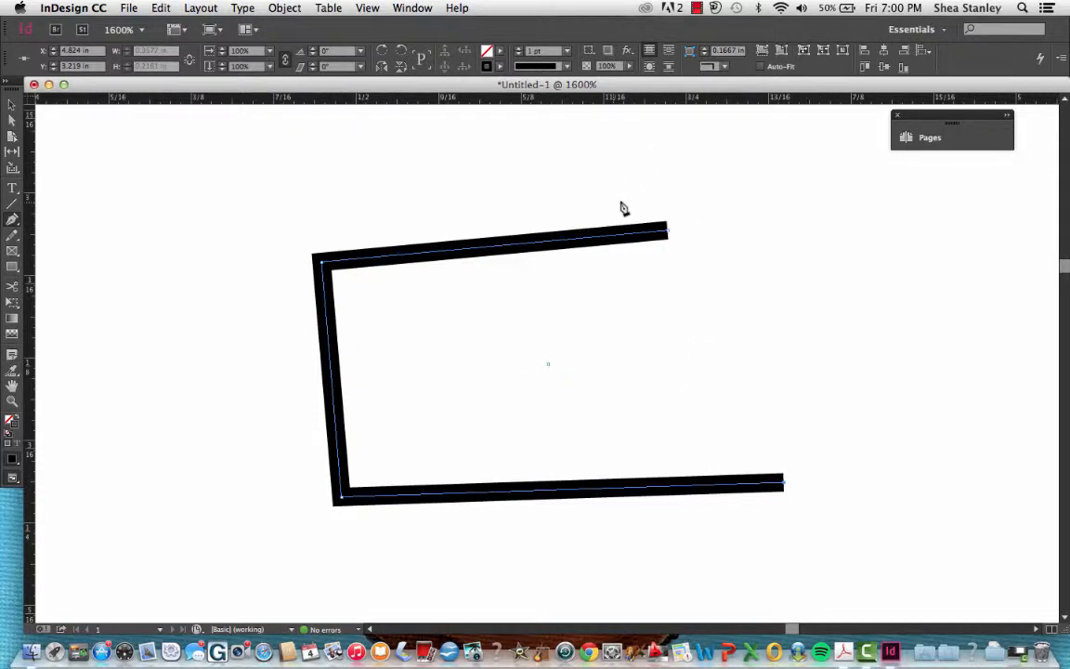
{"action": "left_click", "coordinate": [847, 392]}
{"action": "left_click", "coordinate": [758, 357]}
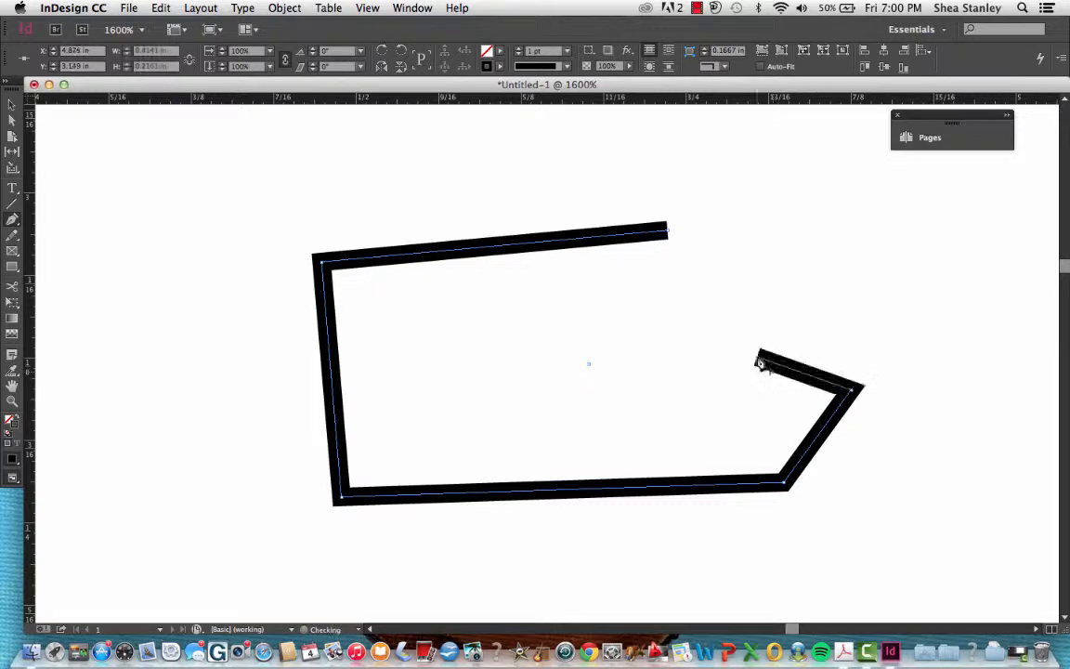
{"action": "left_click", "coordinate": [703, 415]}
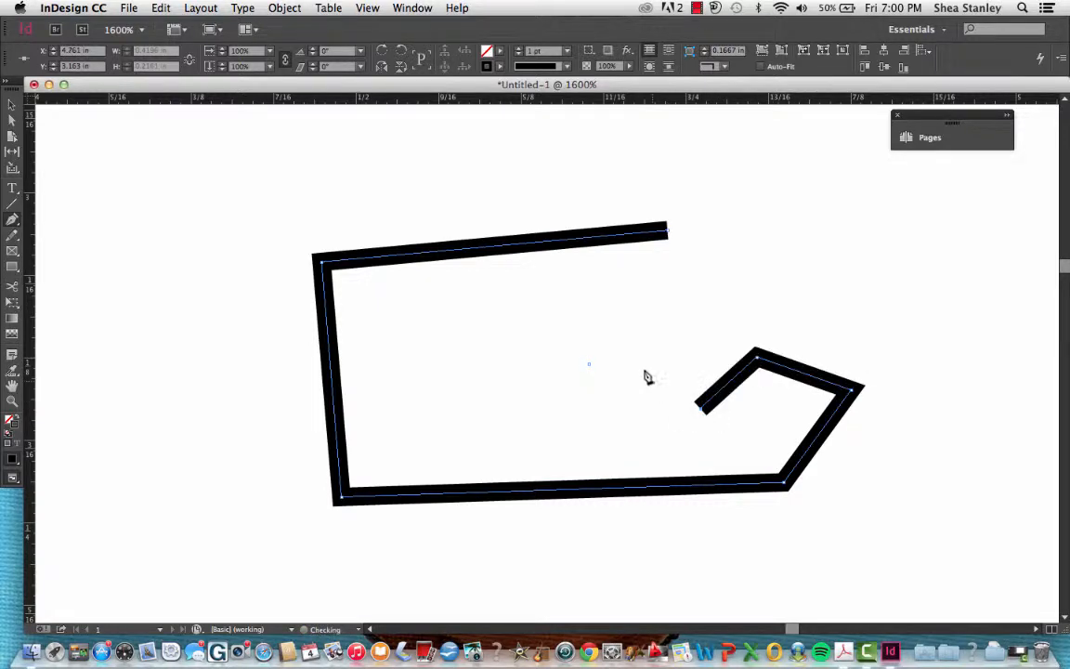
{"action": "left_click", "coordinate": [645, 374]}
{"action": "left_click", "coordinate": [670, 320]}
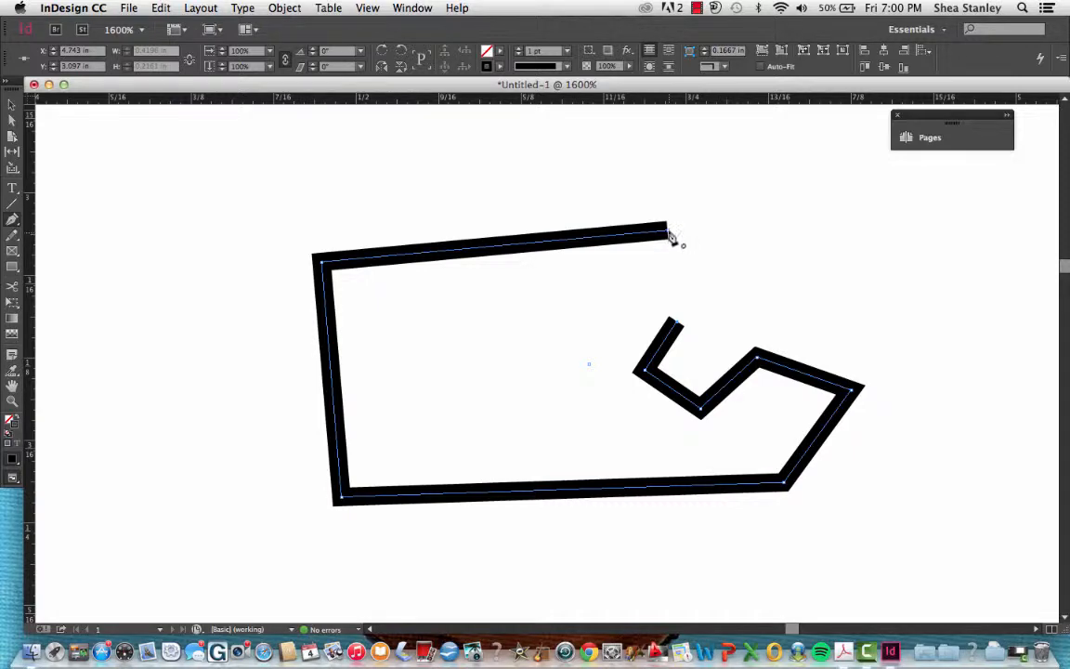
Step: Close the straight-sided path at its starting anchor point
{"action": "key", "text": "super+equal"}
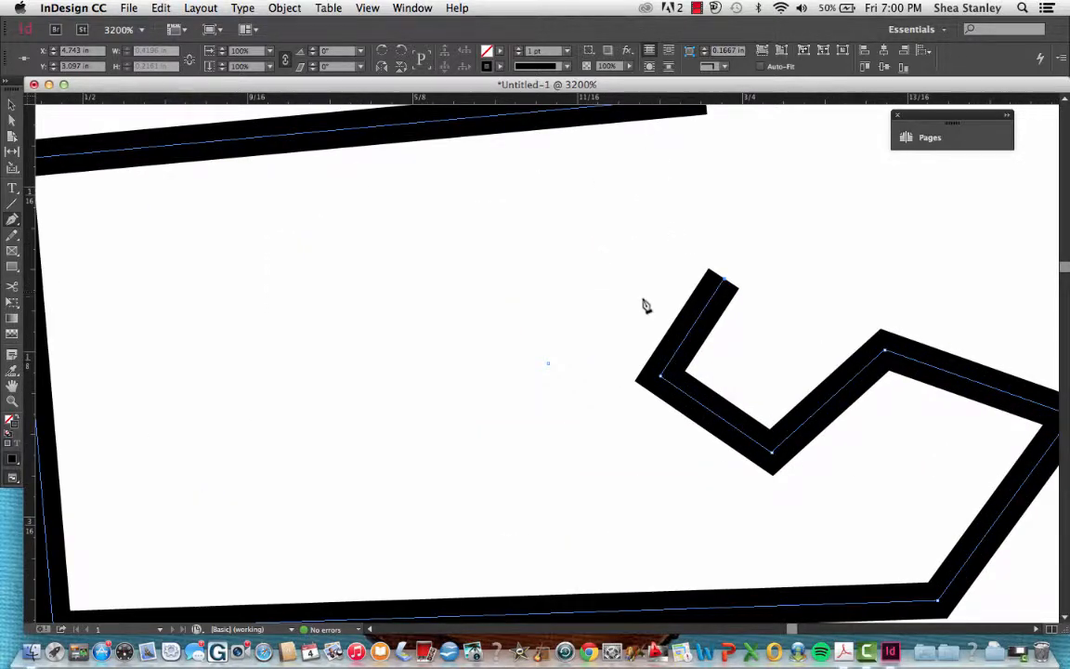
{"action": "scroll", "coordinate": [670, 316], "scroll_direction": "up", "scroll_amount": 8}
{"action": "scroll", "coordinate": [674, 321], "scroll_direction": "down", "scroll_amount": 4}
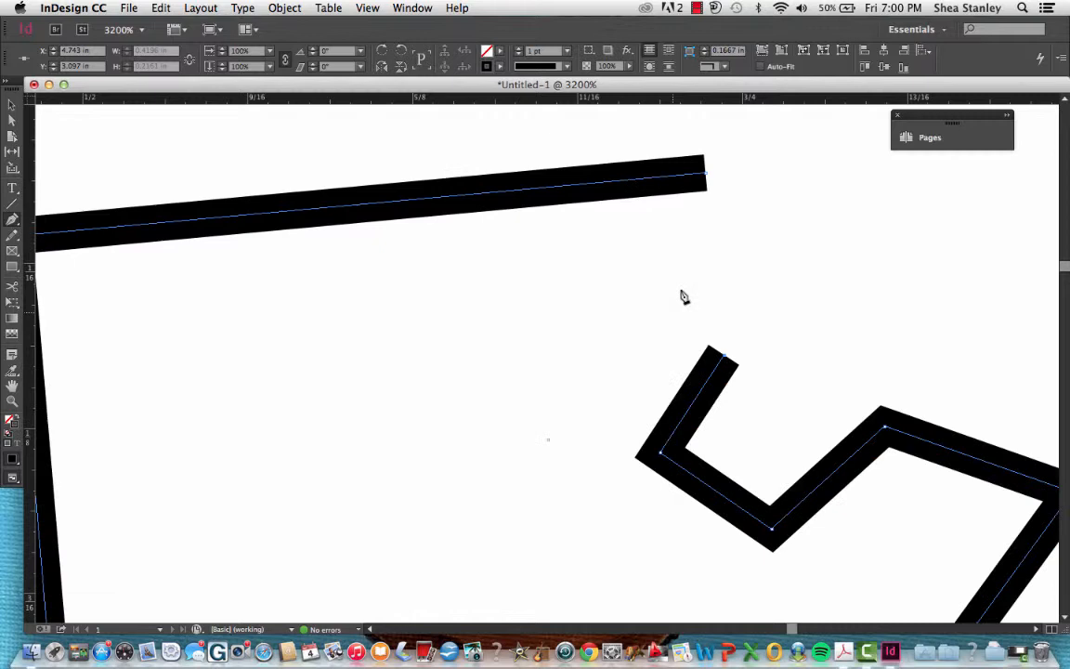
{"action": "left_click", "coordinate": [706, 176]}
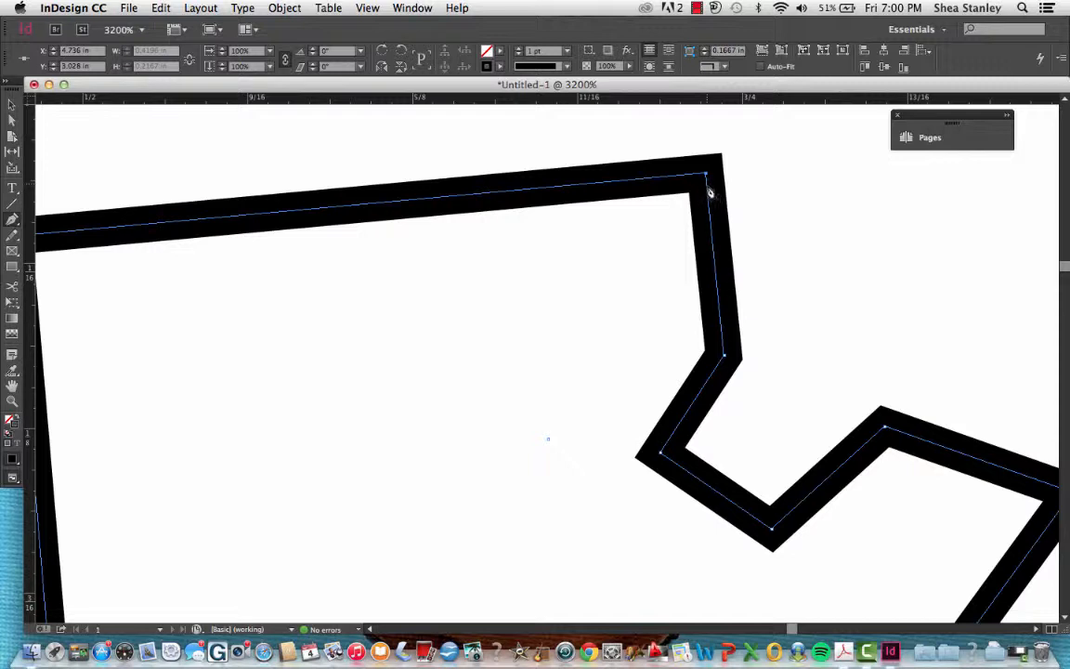
Step: Undo the closing segment and the stray point beside the start, and close the path again at its starting anchor point
{"action": "key", "text": "super+z"}
{"action": "key", "text": "super+shift+z"}
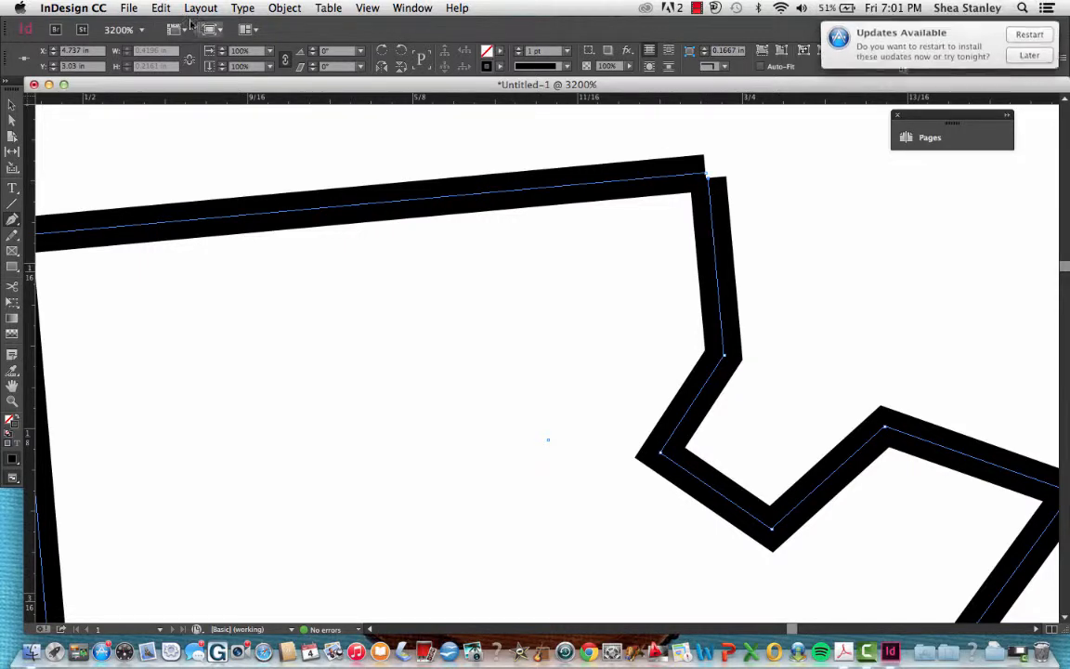
{"action": "left_click", "coordinate": [173, 7]}
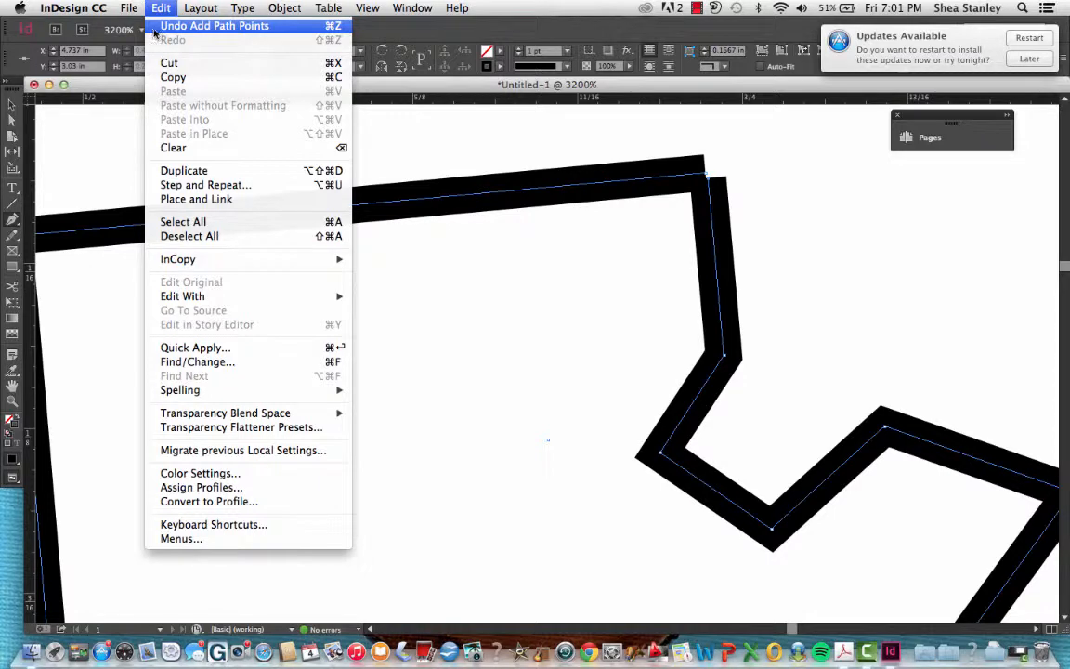
{"action": "key", "text": "super+z"}
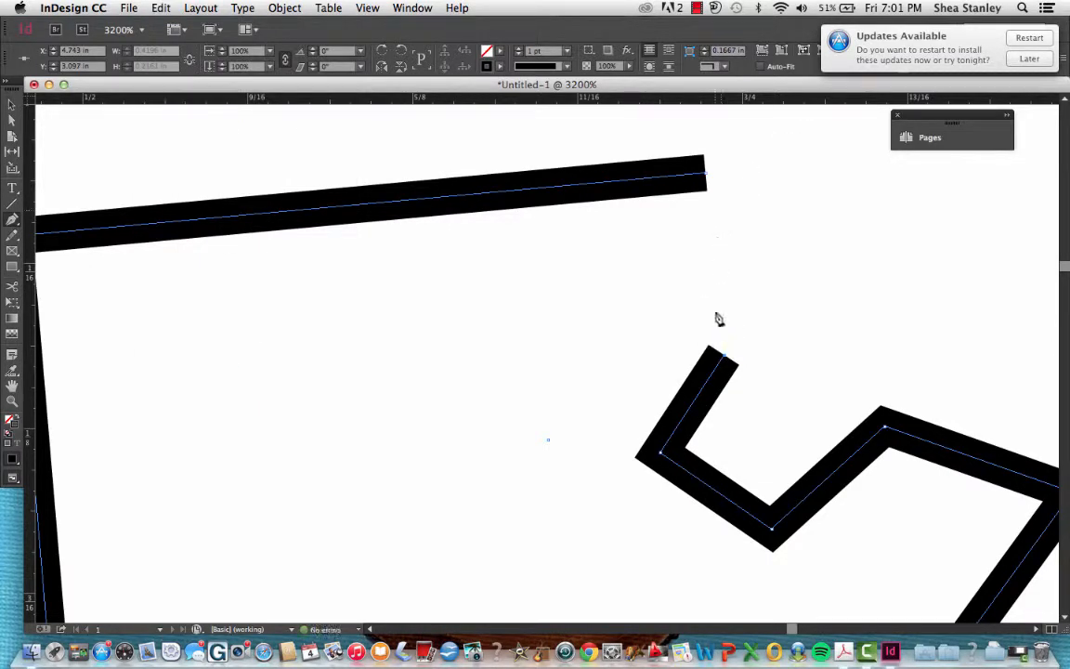
{"action": "left_click", "coordinate": [707, 177]}
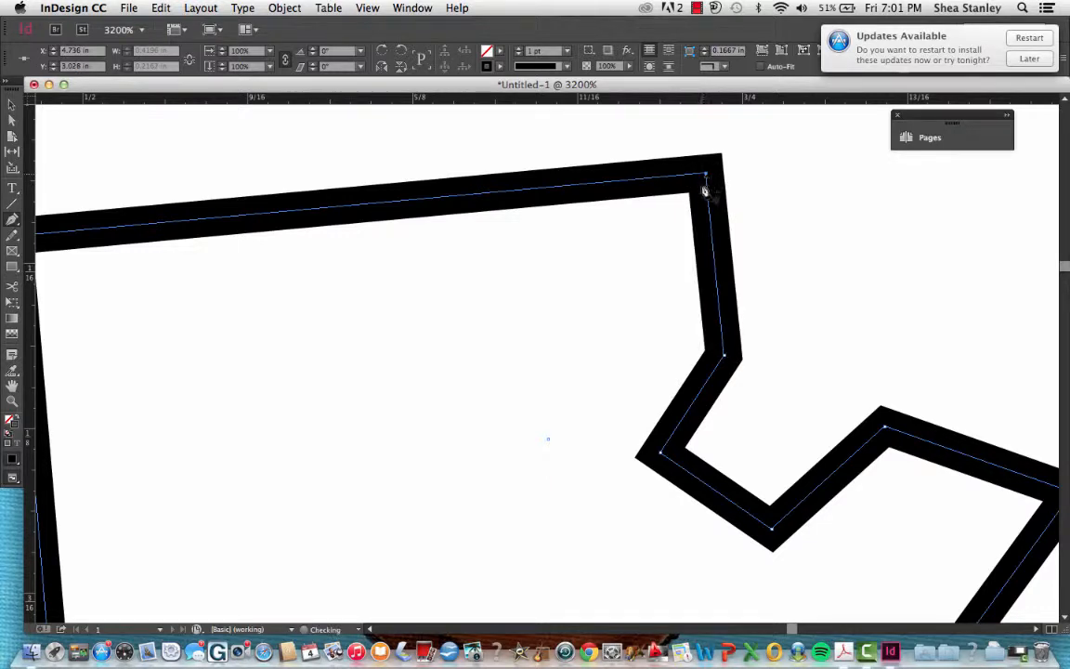
Step: Postpone the system update notification with the Remind Me Tomorrow option
{"action": "left_click", "coordinate": [1027, 60]}
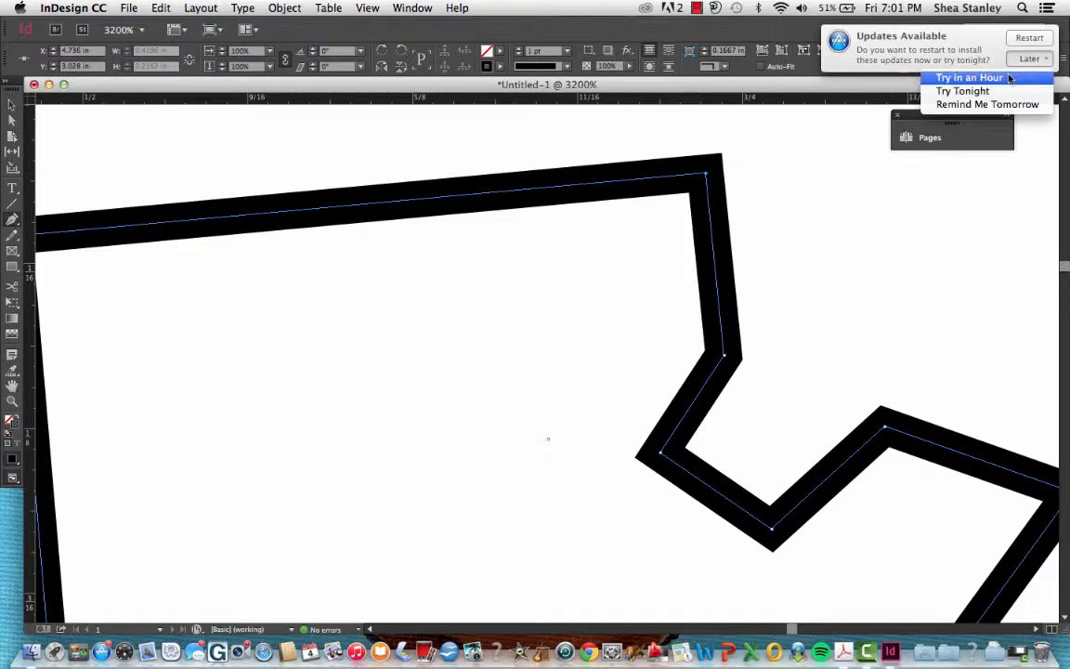
{"action": "left_click", "coordinate": [990, 105]}
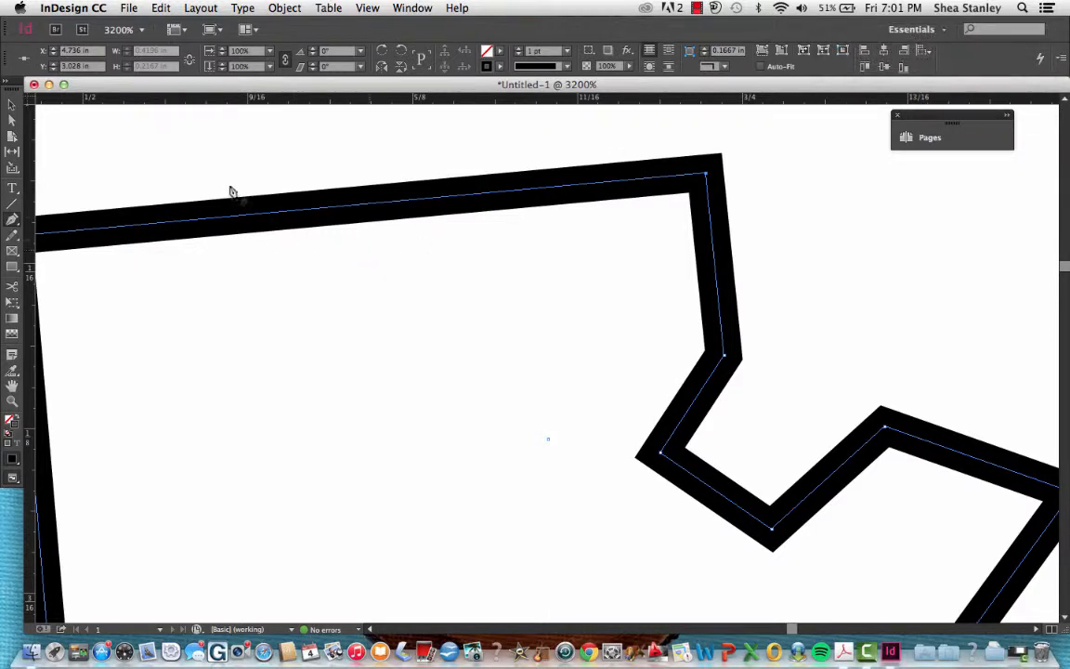
Step: Draw a closed rounded shape from six Pen tool points below the polygon, about 0.43 in wide and 0.22 in high
{"action": "key", "text": "super+minus"}
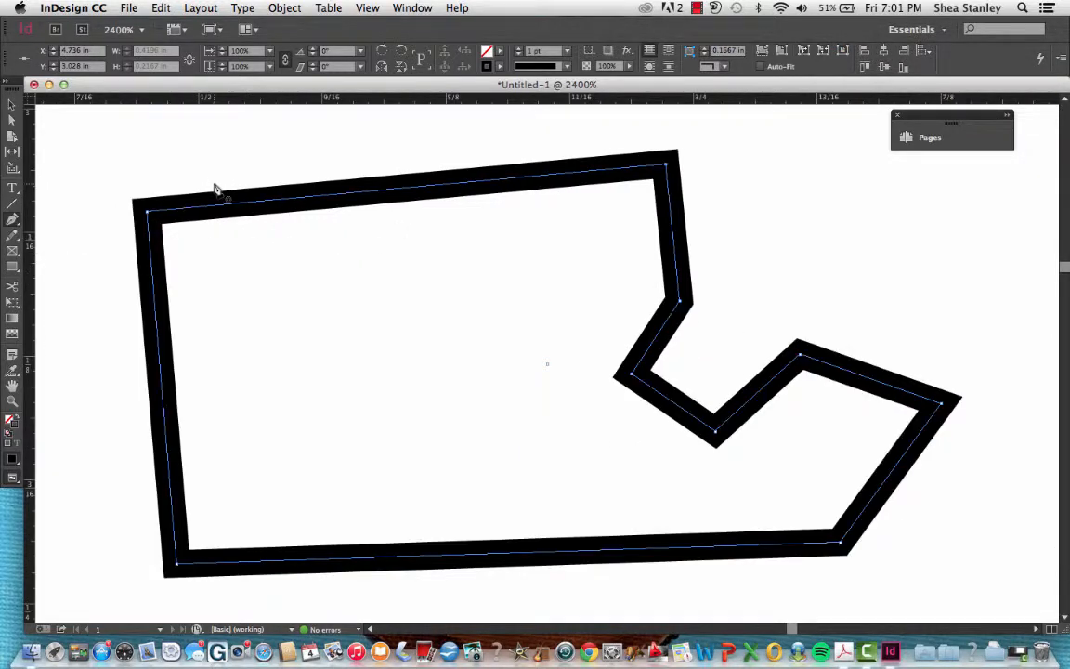
{"action": "key", "text": "super+minus"}
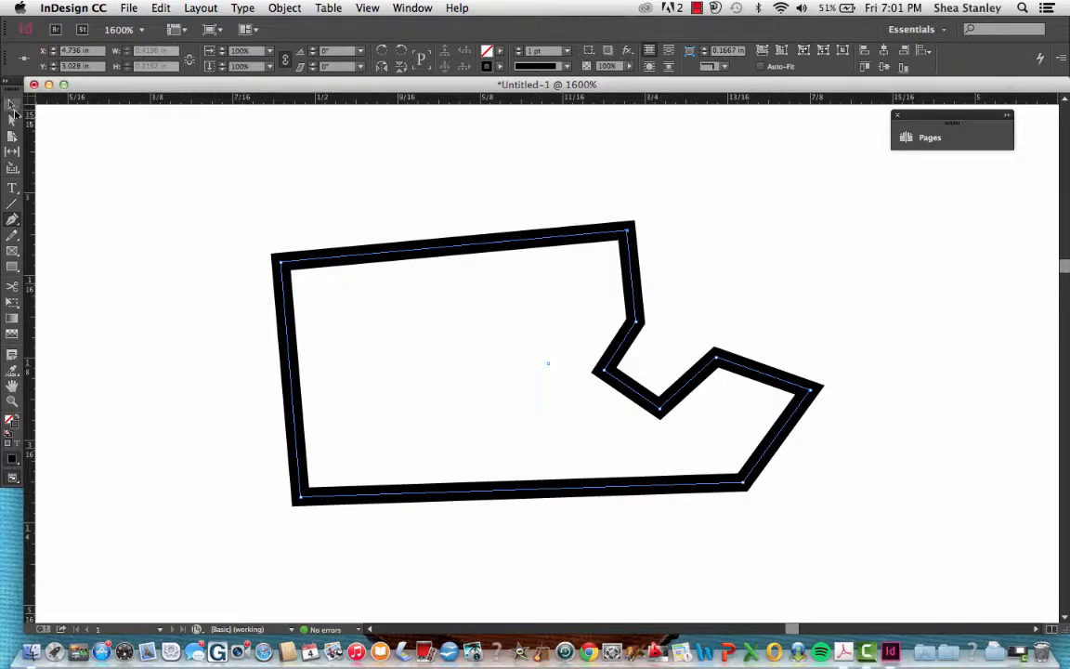
{"action": "scroll", "coordinate": [387, 258], "scroll_direction": "down", "scroll_amount": 5}
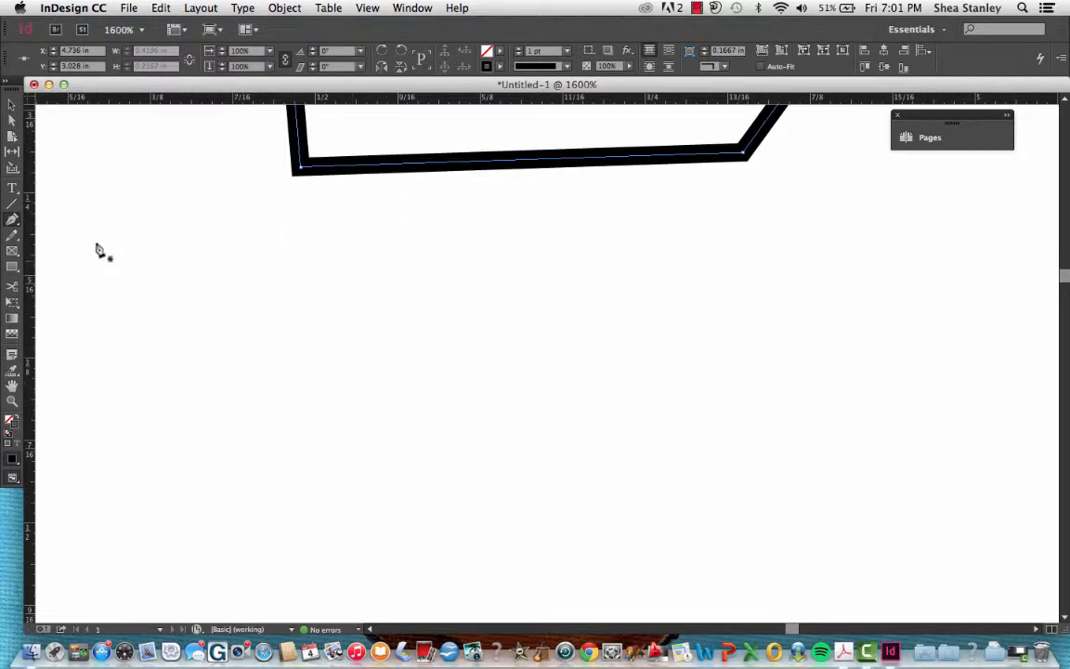
{"action": "left_click", "coordinate": [727, 247]}
{"action": "mouse_move", "coordinate": [437, 267]}
{"action": "left_mouse_down"}
{"action": "mouse_move", "coordinate": [396, 341]}
{"action": "mouse_move", "coordinate": [346, 339]}
{"action": "mouse_move", "coordinate": [414, 275]}
{"action": "mouse_move", "coordinate": [392, 336]}
{"action": "mouse_move", "coordinate": [461, 301]}
{"action": "mouse_move", "coordinate": [396, 315]}
{"action": "mouse_move", "coordinate": [390, 351]}
{"action": "mouse_move", "coordinate": [409, 335]}
{"action": "mouse_move", "coordinate": [389, 327]}
{"action": "left_mouse_up"}
{"action": "left_click_drag", "start_coordinate": [400, 469], "coordinate": [488, 507]}
{"action": "left_click_drag", "start_coordinate": [630, 494], "coordinate": [721, 490]}
{"action": "mouse_move", "coordinate": [897, 468]}
{"action": "left_mouse_down"}
{"action": "mouse_move", "coordinate": [914, 439]}
{"action": "mouse_move", "coordinate": [911, 415]}
{"action": "left_mouse_up"}
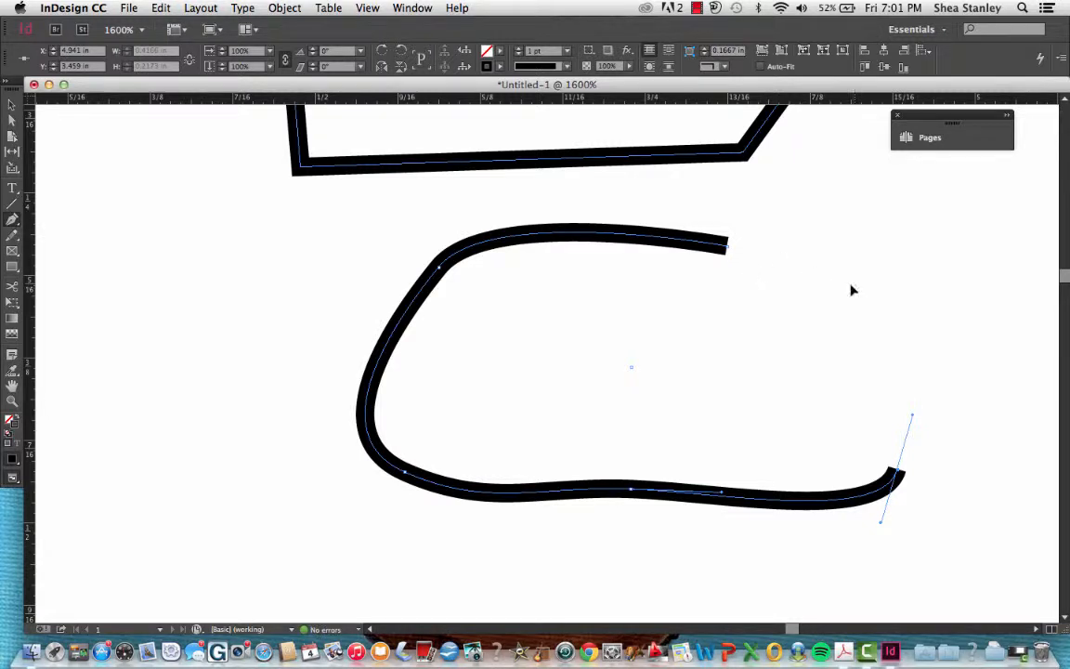
{"action": "left_click_drag", "start_coordinate": [851, 285], "coordinate": [778, 259]}
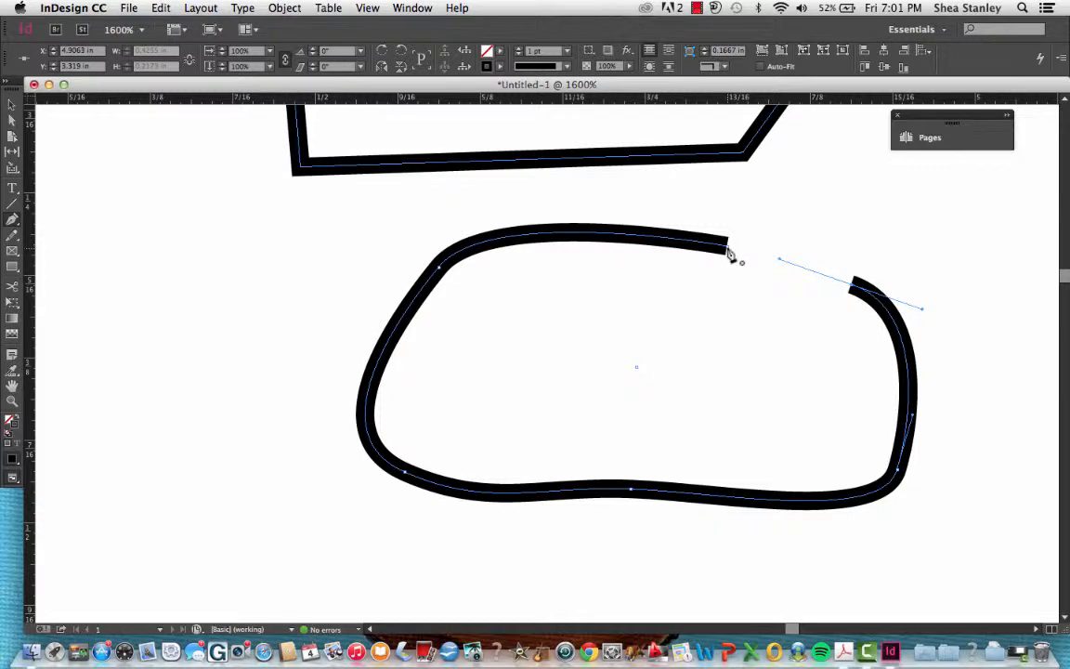
{"action": "left_click_drag", "start_coordinate": [728, 253], "coordinate": [783, 271]}
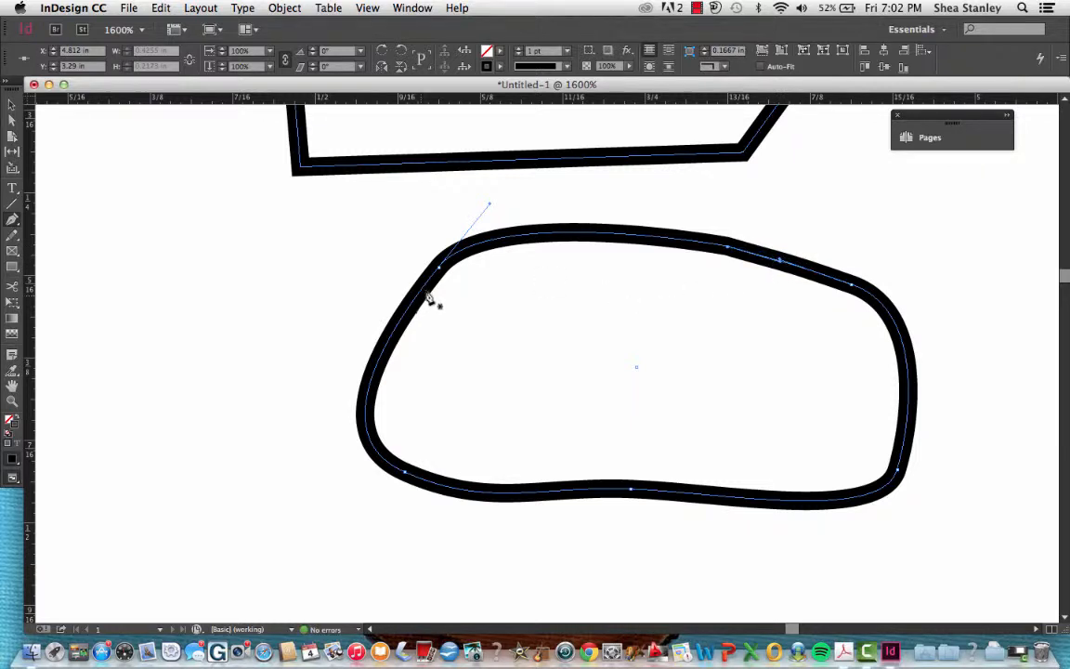
Step: Draw a smaller closed oval-like shape from three points inside the rounded one, about 0.2 in wide and 0.1 in high, curving its closing segment
{"action": "key", "text": "super+equal"}
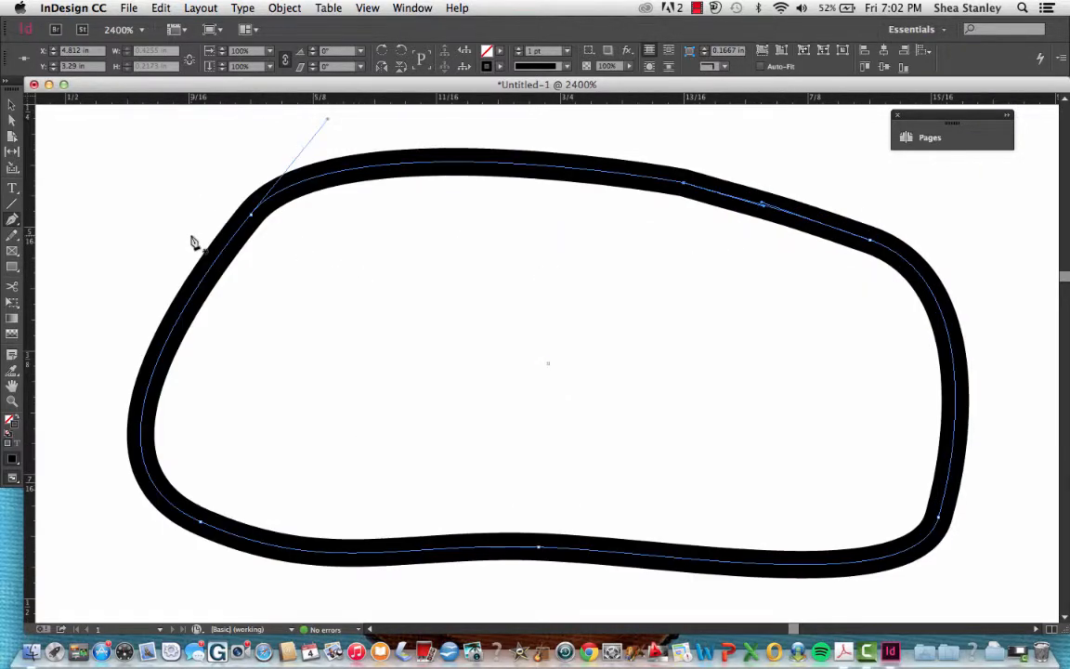
{"action": "key", "text": "super+equal"}
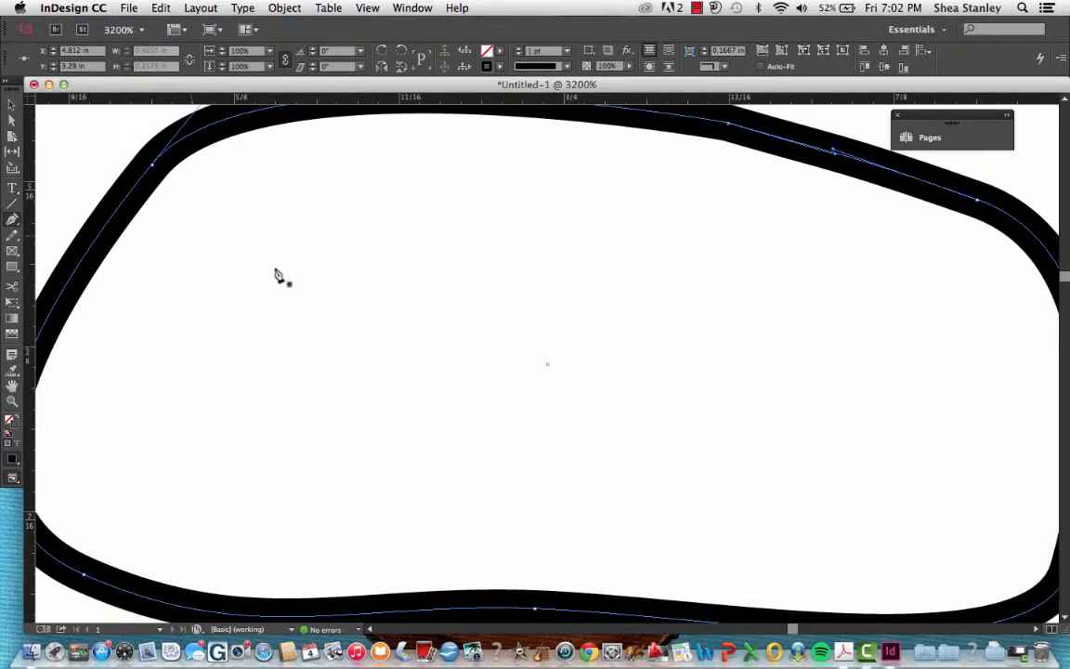
{"action": "scroll", "coordinate": [753, 227], "scroll_direction": "up", "scroll_amount": 2}
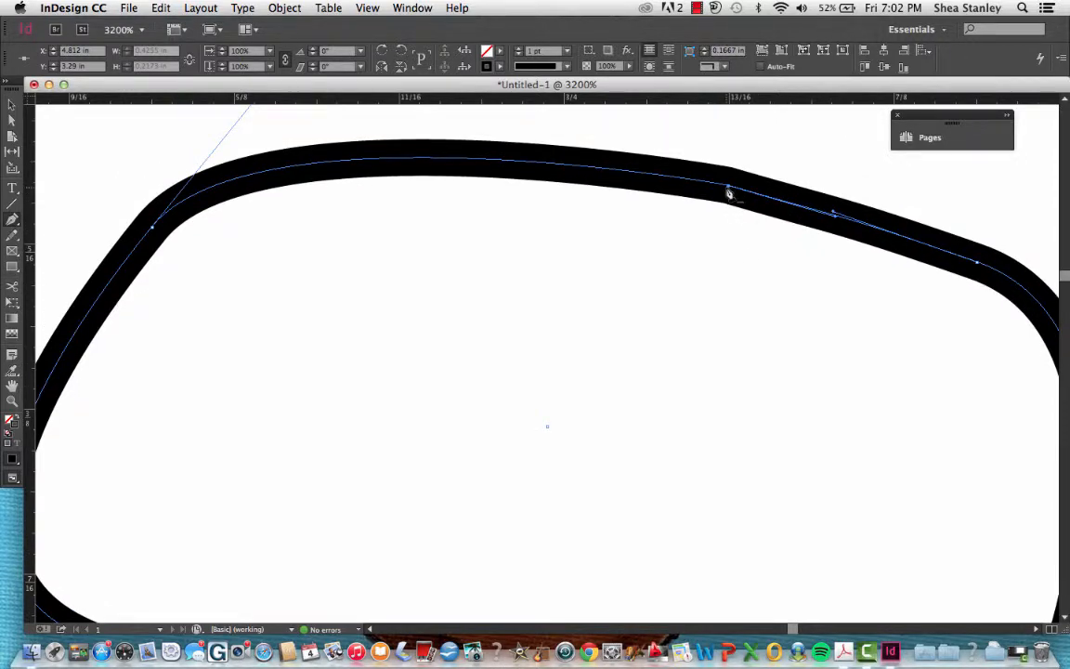
{"action": "left_click", "coordinate": [714, 269]}
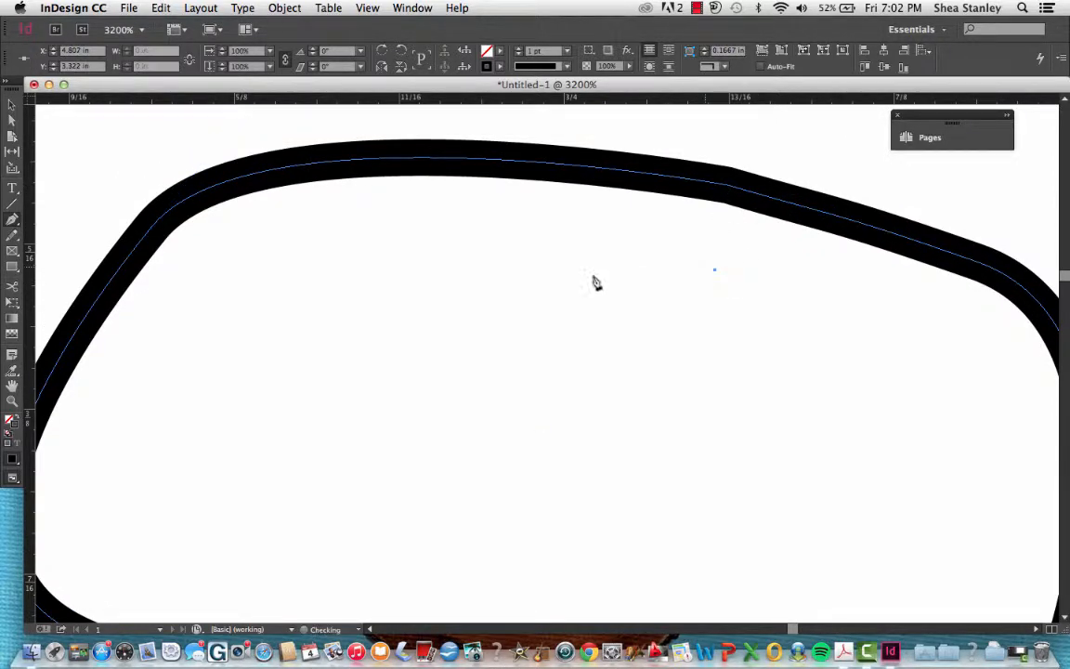
{"action": "left_click_drag", "start_coordinate": [339, 263], "coordinate": [260, 334]}
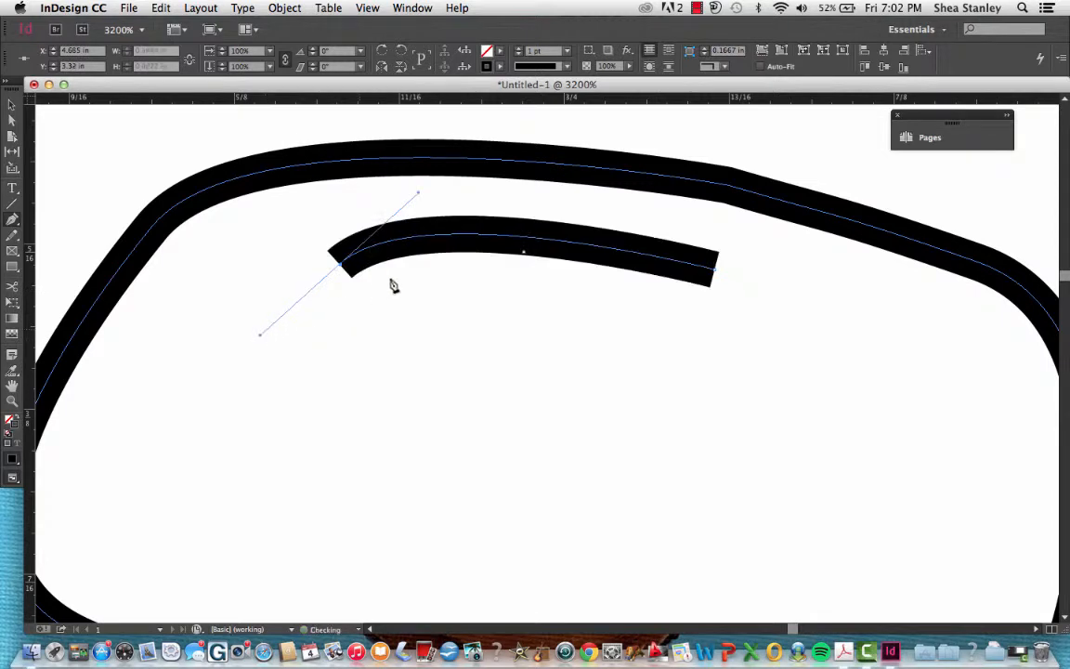
{"action": "left_click_drag", "start_coordinate": [770, 458], "coordinate": [856, 396]}
{"action": "left_click", "coordinate": [715, 271]}
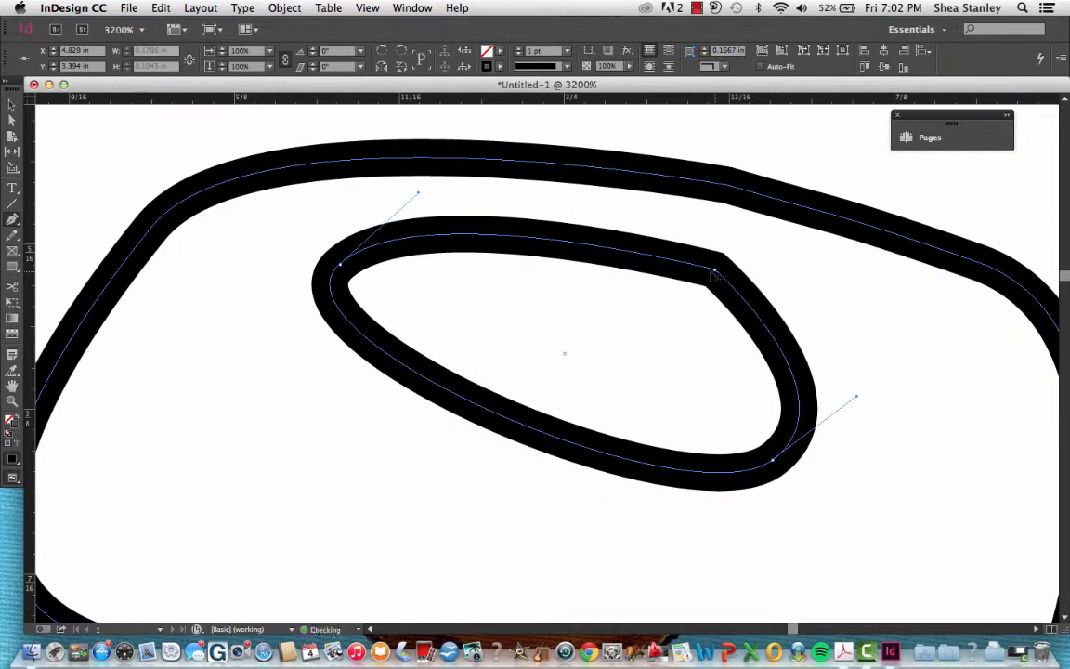
{"action": "left_click_drag", "start_coordinate": [733, 275], "coordinate": [814, 332]}
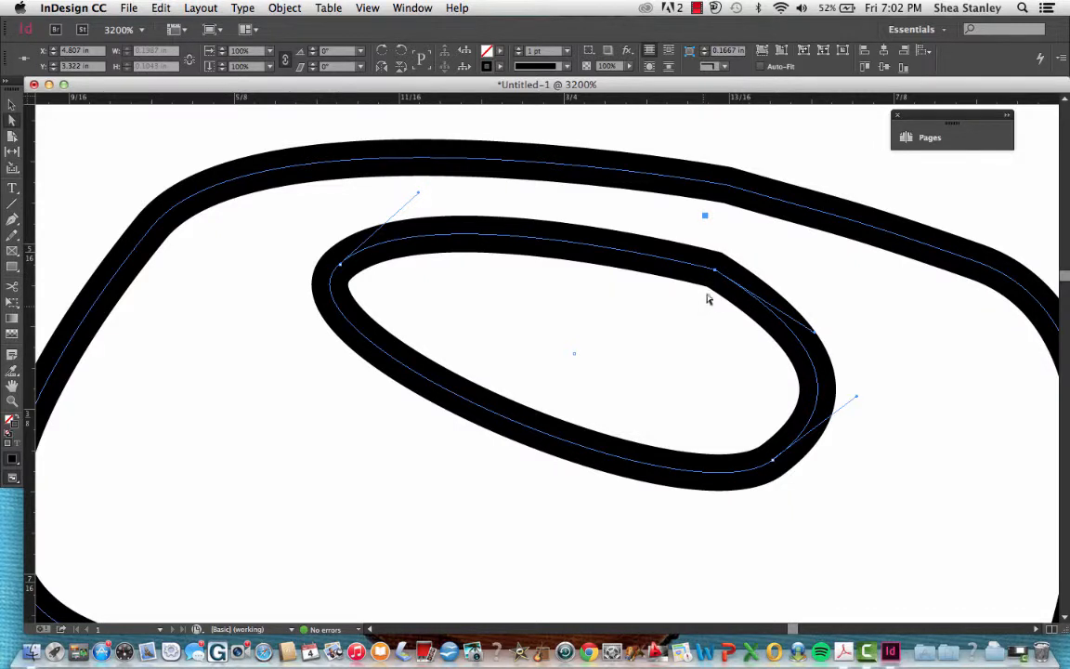
Step: Select the inner oval's anchor points with the Direct Selection tool and move its left anchor to about X 4.668 in, Y 3.323 in
{"action": "left_click", "coordinate": [708, 298]}
{"action": "left_click", "coordinate": [716, 276]}
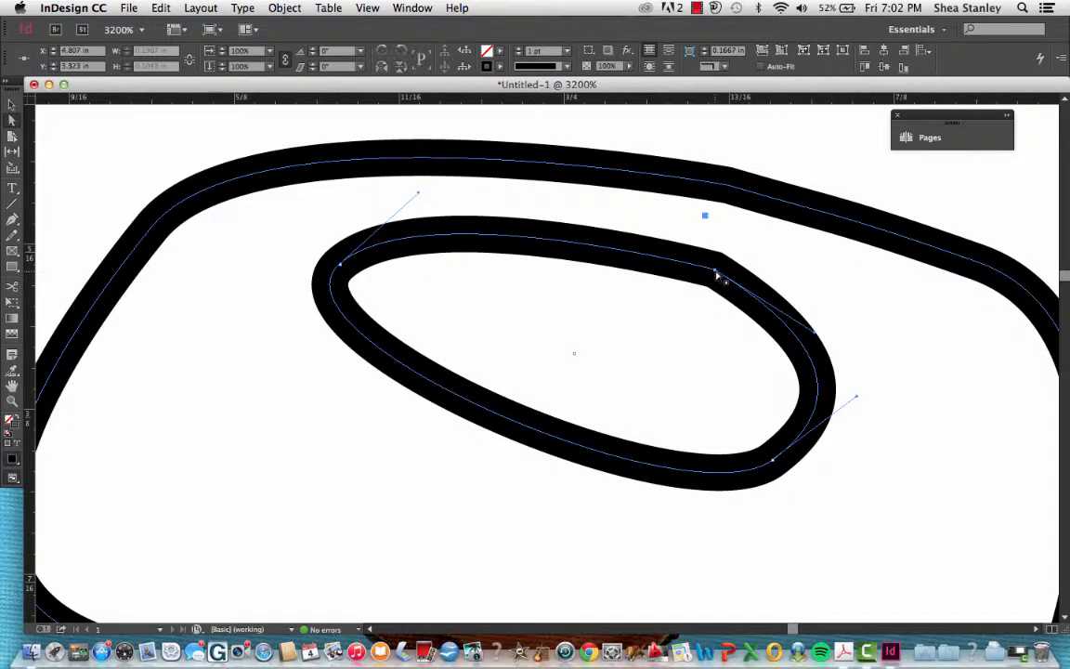
{"action": "left_click", "coordinate": [340, 268]}
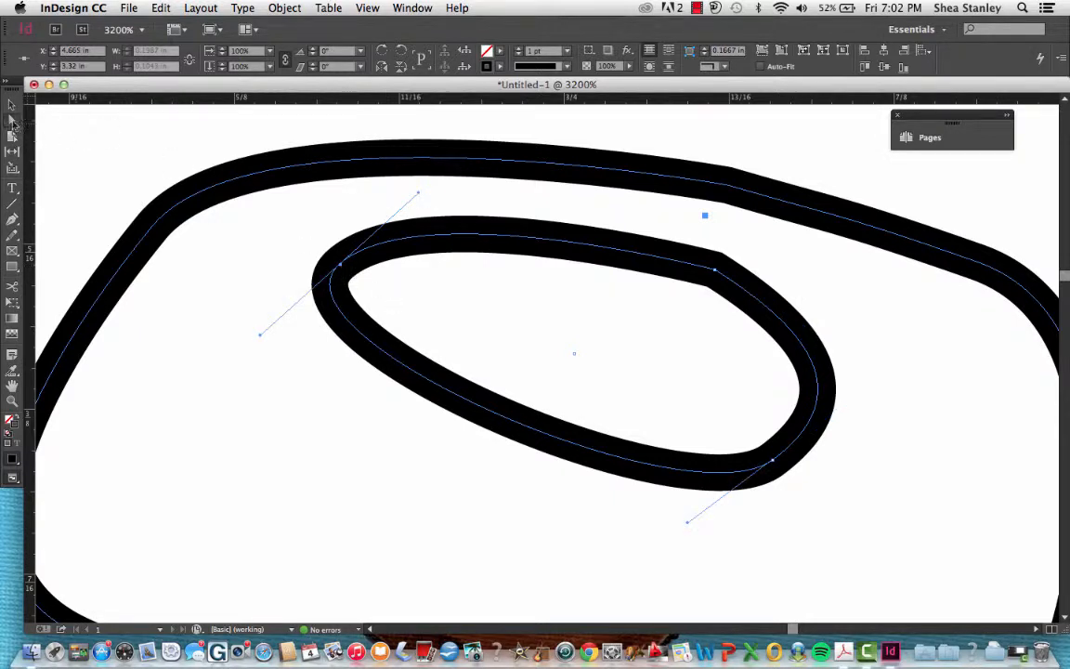
{"action": "left_click", "coordinate": [76, 155]}
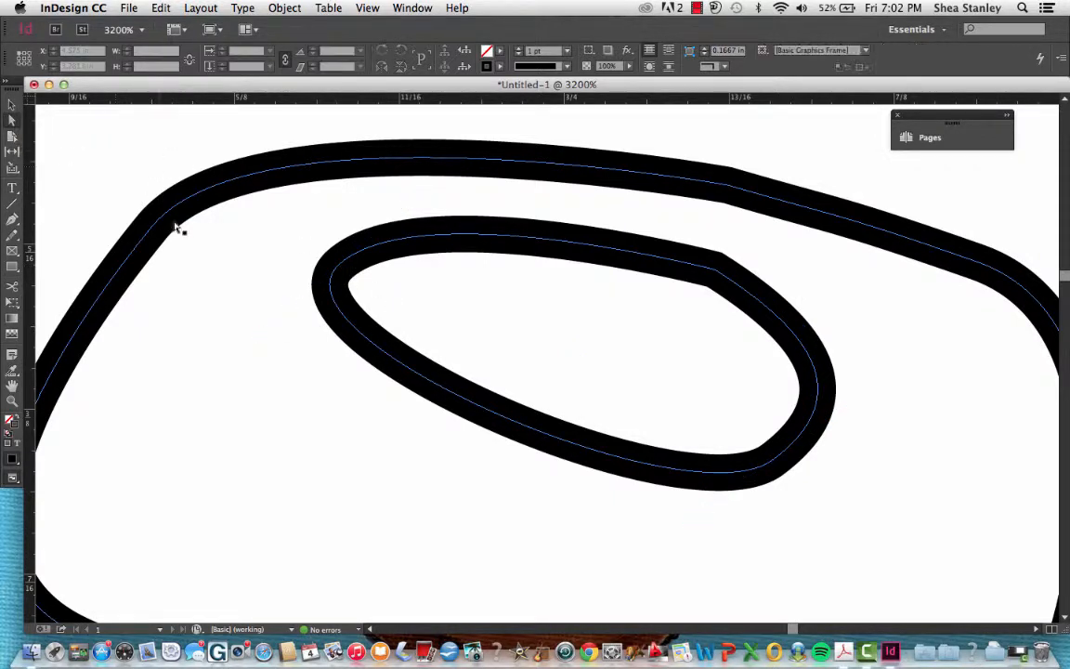
{"action": "left_click", "coordinate": [341, 268]}
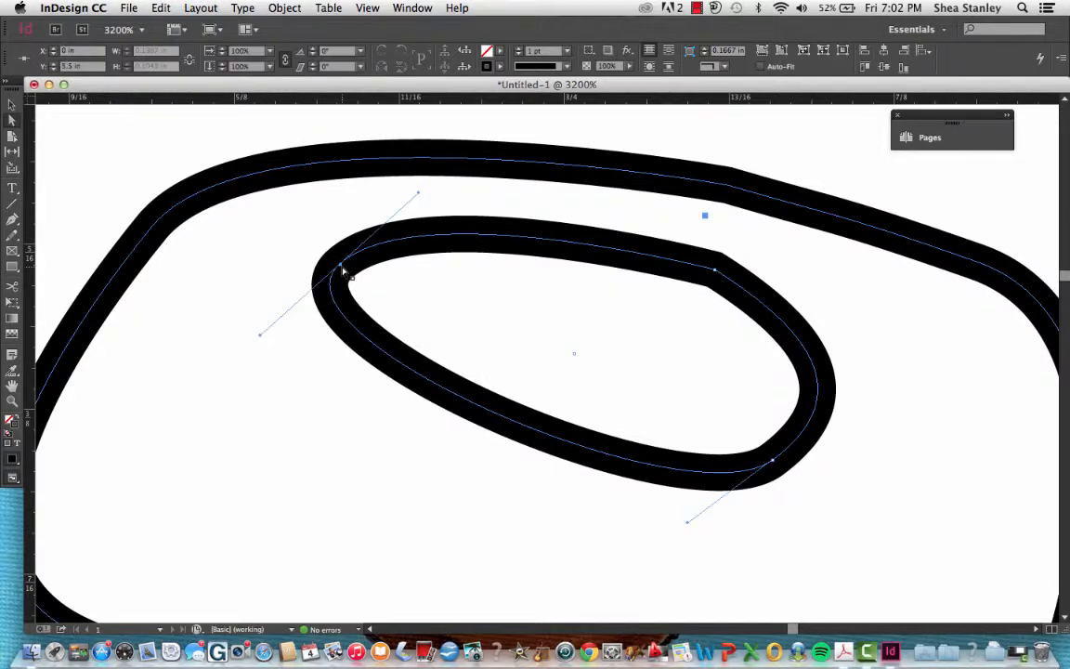
{"action": "mouse_move", "coordinate": [342, 269]}
{"action": "left_mouse_down"}
{"action": "mouse_move", "coordinate": [412, 306]}
{"action": "mouse_move", "coordinate": [346, 276]}
{"action": "left_mouse_up"}
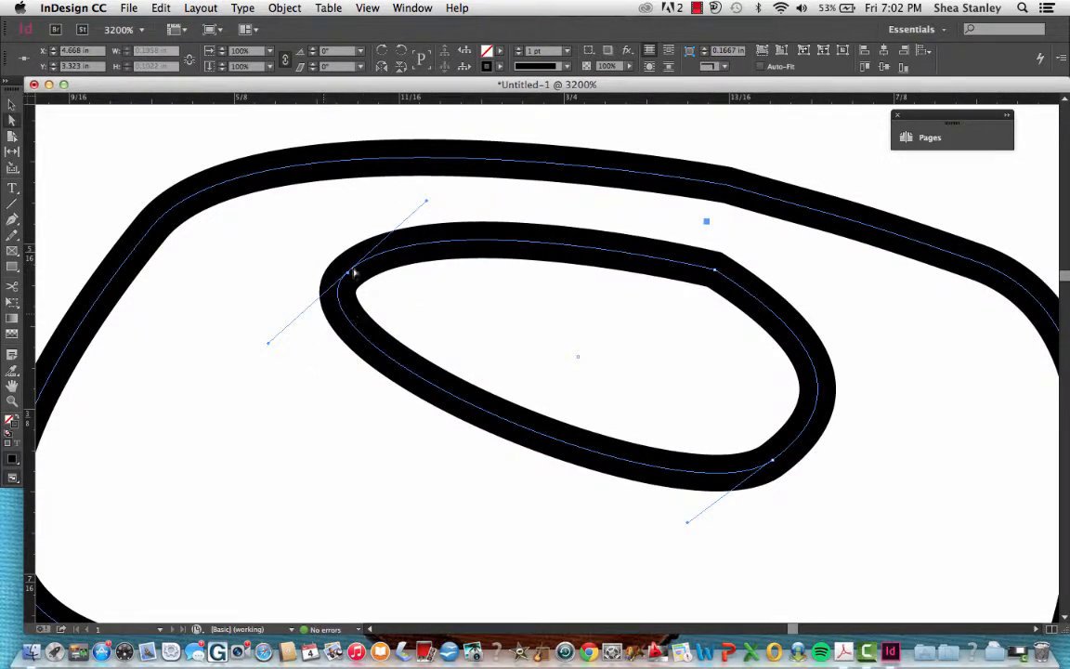
Step: Reshape the inner oval's left end by lengthening the left anchor's lower direction handle and rotating the handles steeper
{"action": "left_click", "coordinate": [276, 232]}
{"action": "left_click", "coordinate": [349, 276]}
{"action": "left_click_drag", "start_coordinate": [267, 345], "coordinate": [220, 406]}
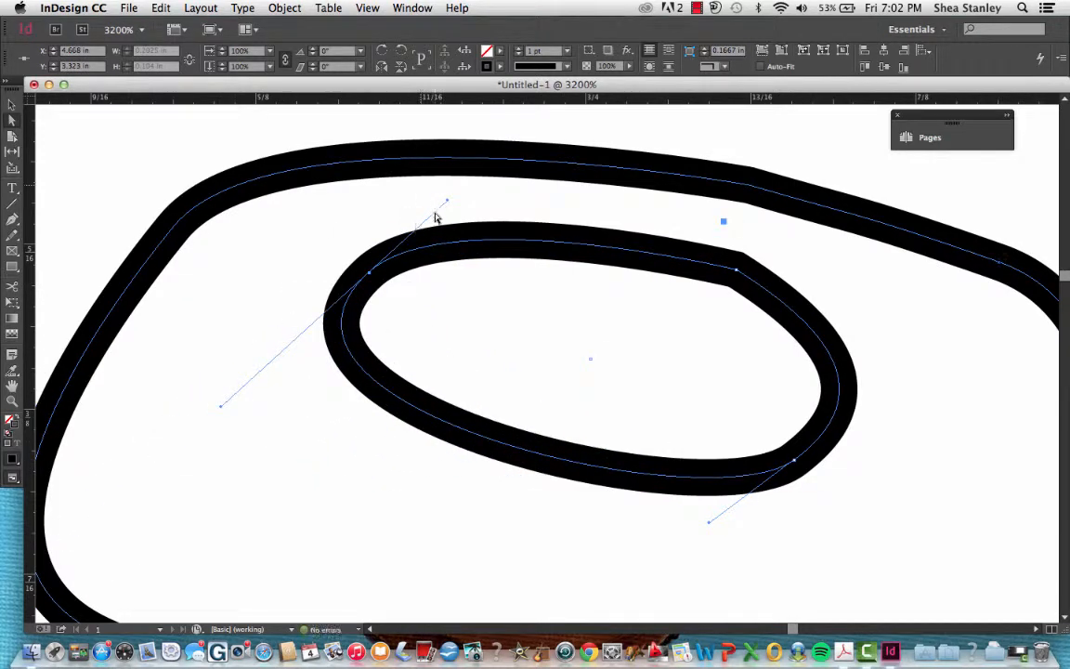
{"action": "left_click_drag", "start_coordinate": [447, 200], "coordinate": [391, 206]}
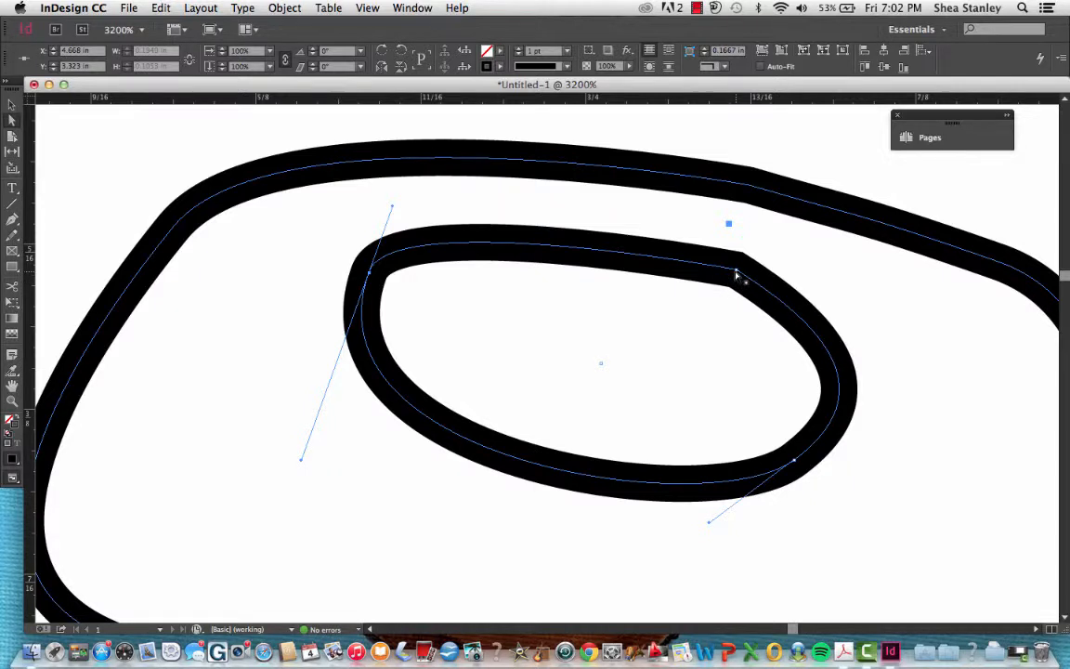
Step: Move the inner oval's upper-right corner anchor to about X 4.789 in, Y 3.33 in and swing its direction handle down into the shape
{"action": "left_click_drag", "start_coordinate": [735, 274], "coordinate": [721, 290]}
{"action": "left_click_drag", "start_coordinate": [682, 295], "coordinate": [688, 291]}
{"action": "mouse_move", "coordinate": [789, 358]}
{"action": "left_mouse_down"}
{"action": "mouse_move", "coordinate": [796, 339]}
{"action": "mouse_move", "coordinate": [699, 243]}
{"action": "mouse_move", "coordinate": [814, 253]}
{"action": "mouse_move", "coordinate": [764, 225]}
{"action": "left_mouse_up"}
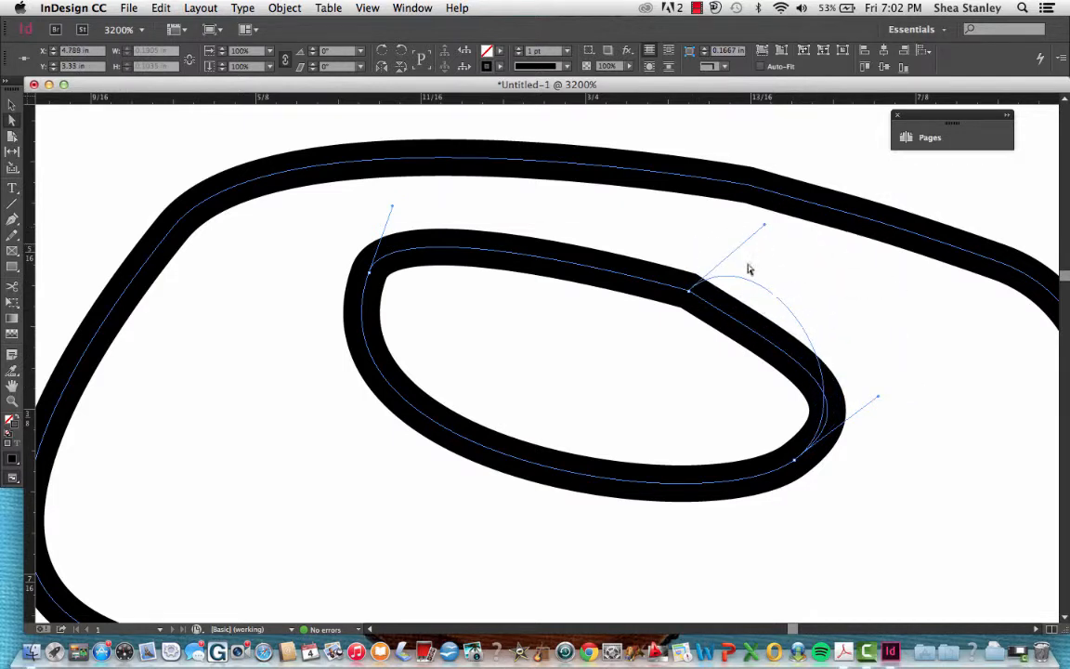
{"action": "left_click", "coordinate": [680, 293]}
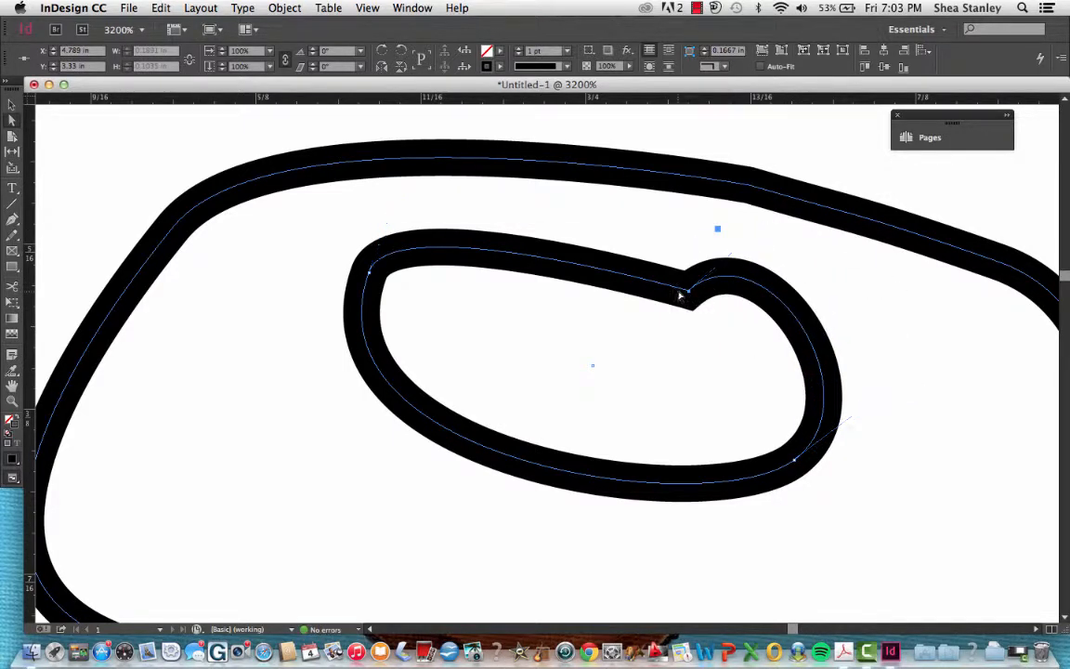
{"action": "left_click", "coordinate": [689, 291]}
{"action": "left_click_drag", "start_coordinate": [765, 229], "coordinate": [675, 357]}
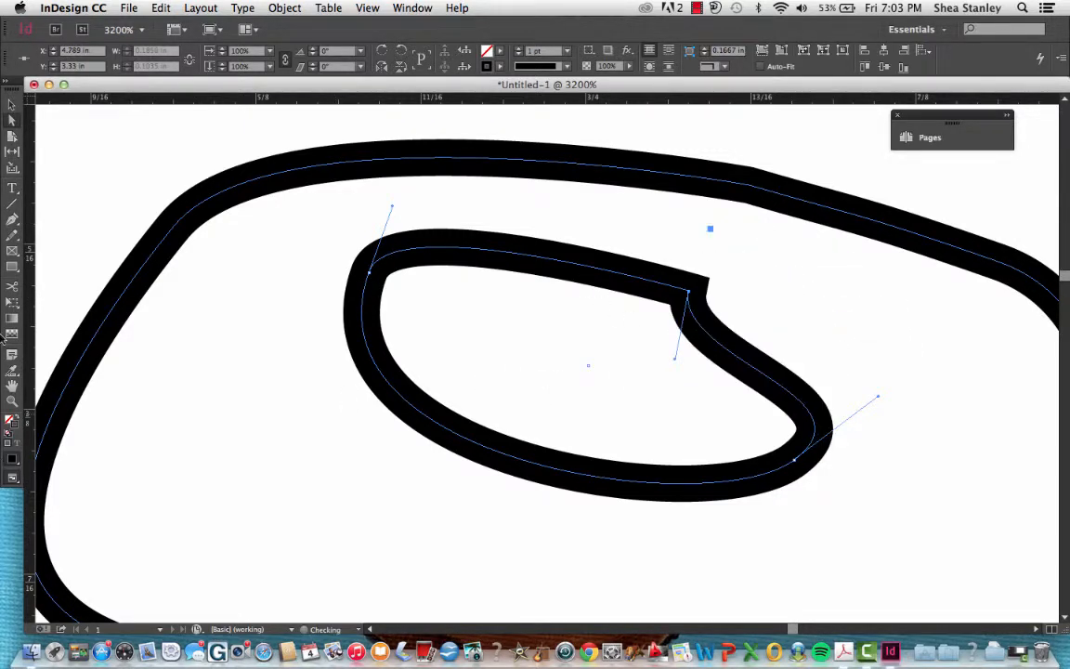
Step: Smooth the inner oval's upper-right corner and the outer shape's top corner with the Convert Direction Point tool
{"action": "left_click", "coordinate": [13, 220]}
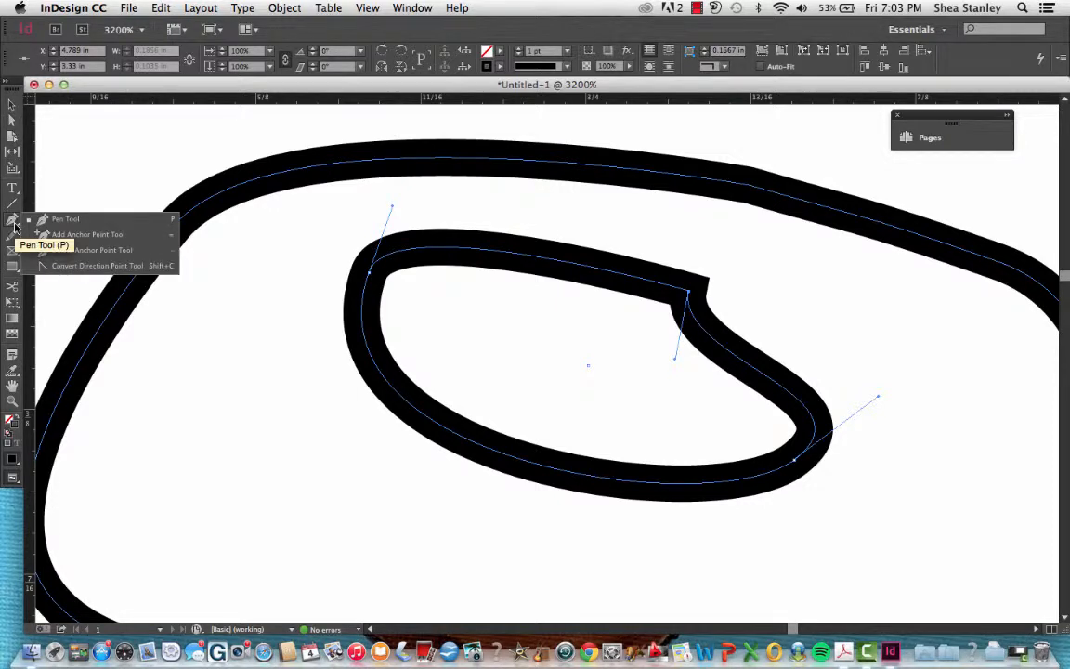
{"action": "left_click", "coordinate": [79, 266]}
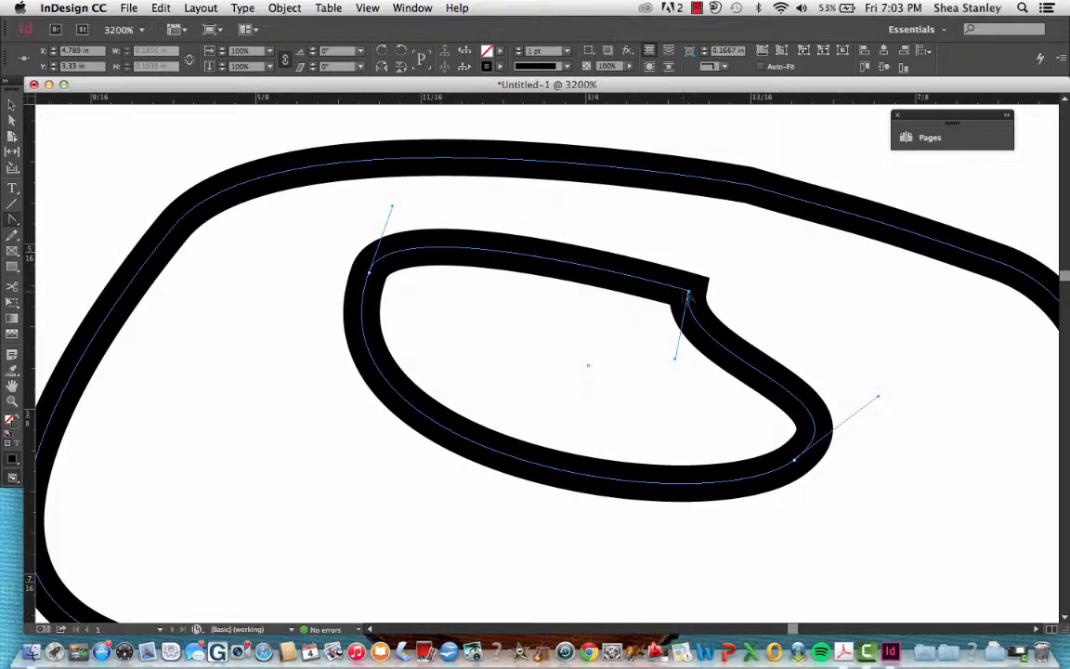
{"action": "left_click_drag", "start_coordinate": [688, 294], "coordinate": [577, 244]}
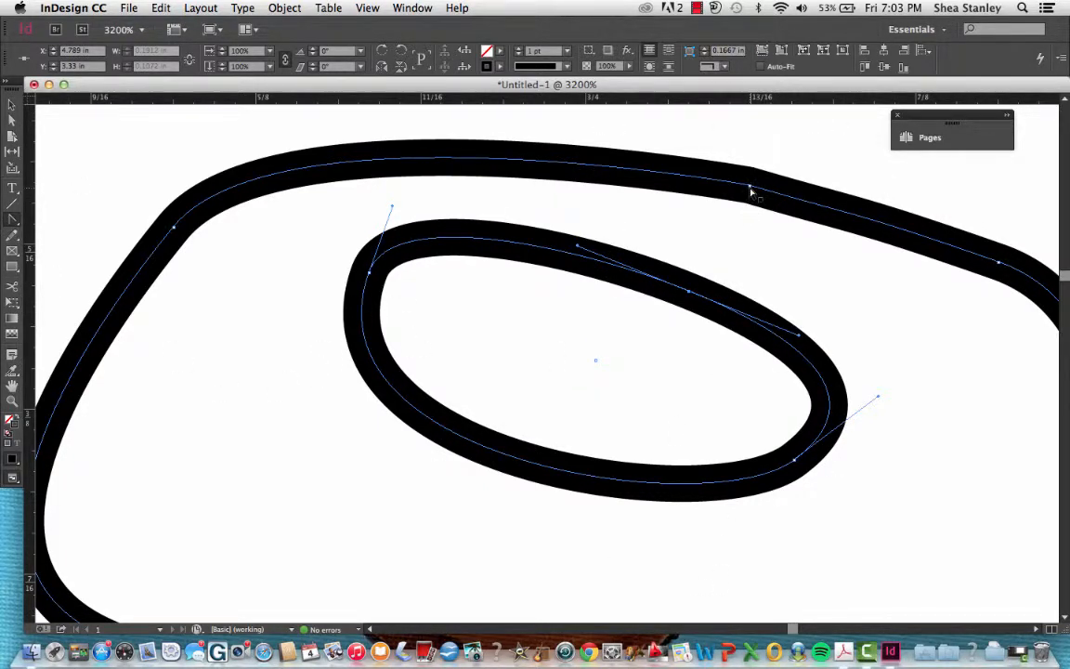
{"action": "left_click_drag", "start_coordinate": [750, 188], "coordinate": [630, 156]}
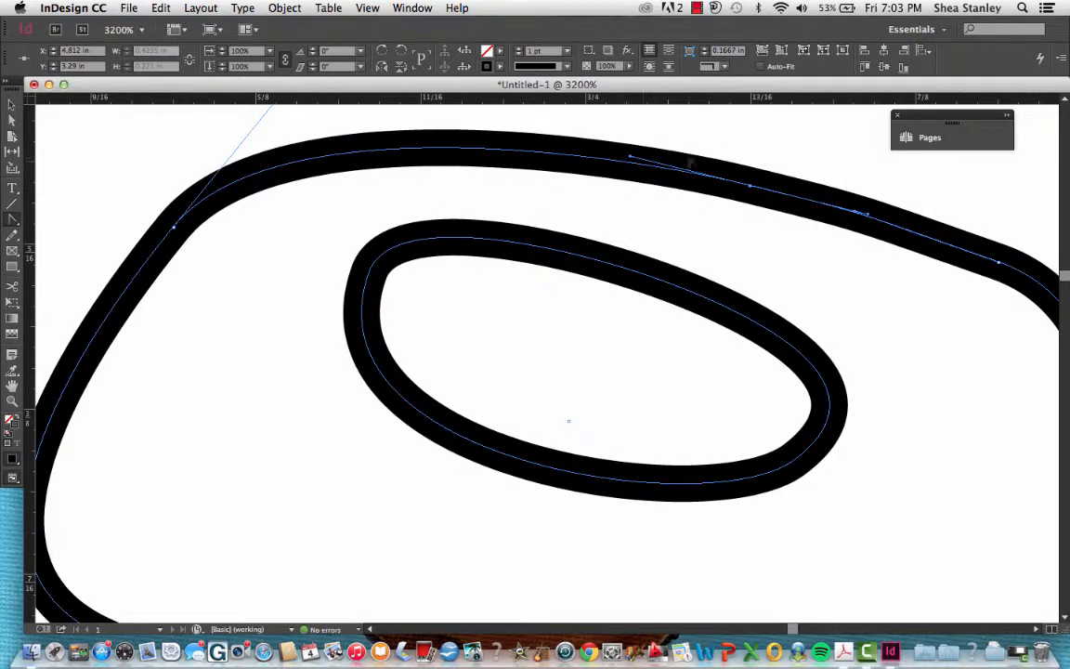
Step: Select the straight-sided polygon and convert the three corners around its right lobe to smooth curve points
{"action": "key", "text": "super+minus"}
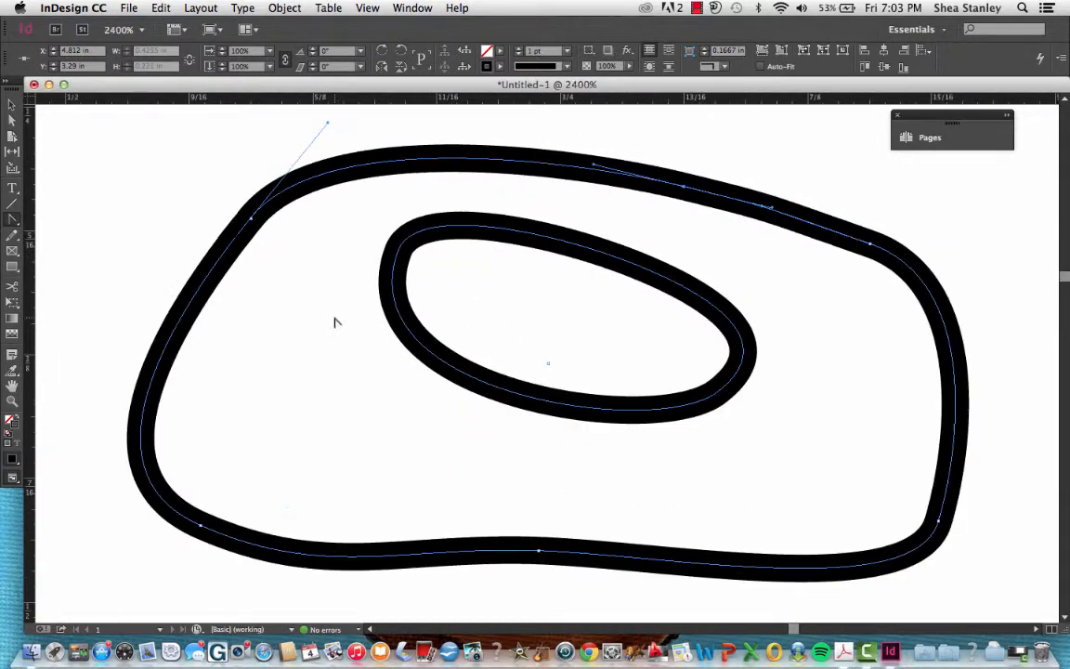
{"action": "key", "text": "super+equal"}
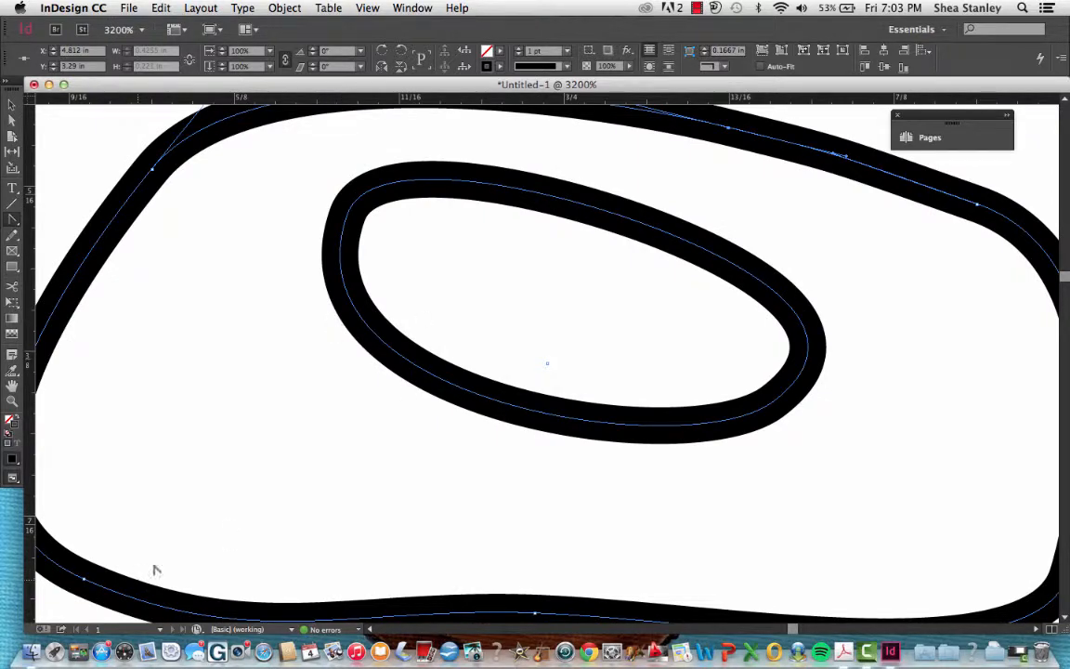
{"action": "scroll", "coordinate": [380, 445], "scroll_direction": "down", "scroll_amount": 1}
{"action": "scroll", "coordinate": [380, 445], "scroll_direction": "up", "scroll_amount": 5}
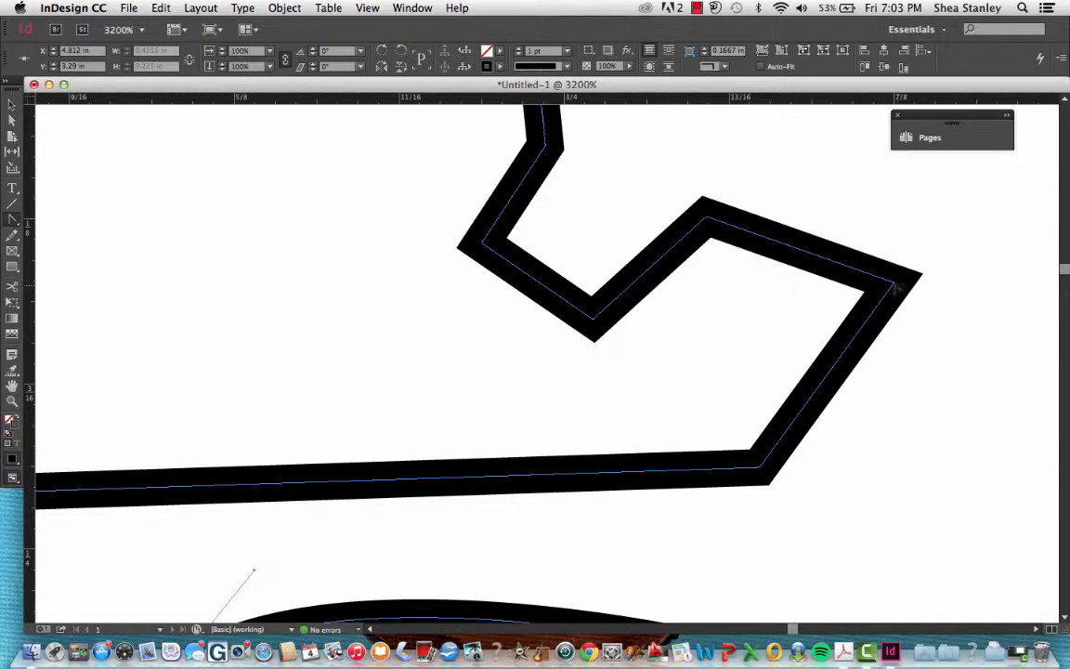
{"action": "left_click", "coordinate": [12, 108]}
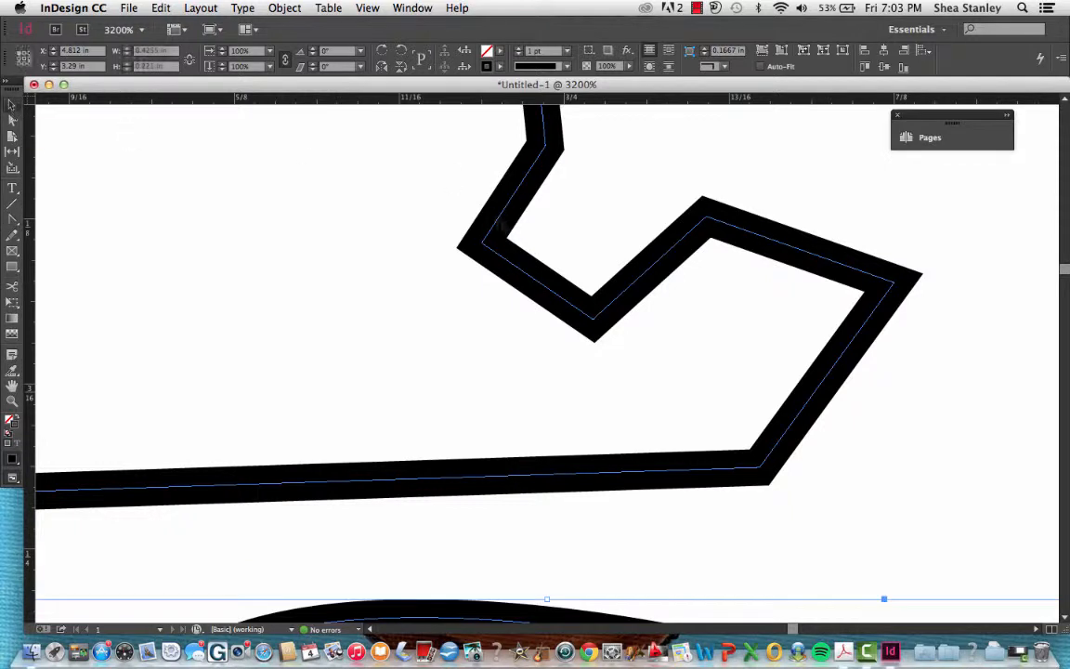
{"action": "left_click", "coordinate": [486, 248]}
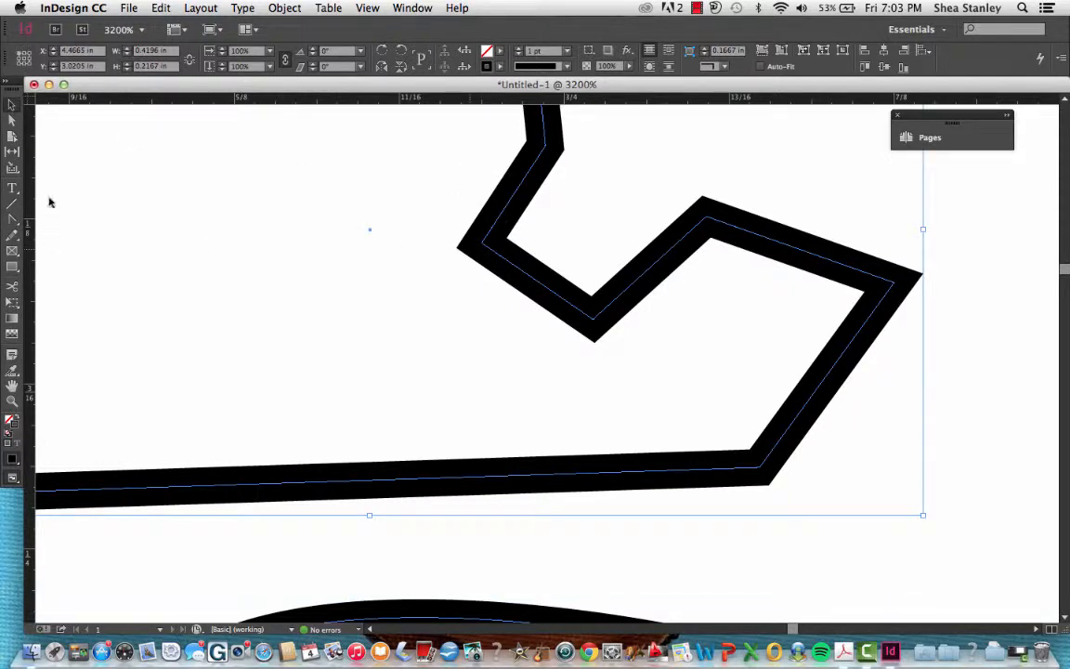
{"action": "left_click", "coordinate": [13, 221]}
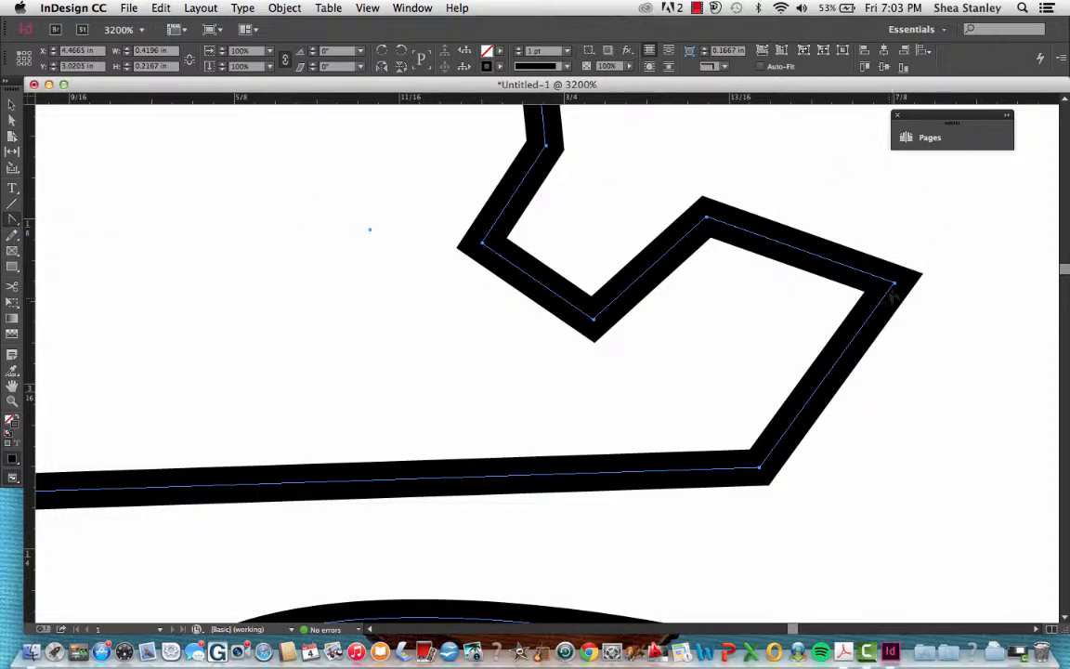
{"action": "mouse_move", "coordinate": [894, 284]}
{"action": "left_mouse_down"}
{"action": "mouse_move", "coordinate": [890, 342]}
{"action": "mouse_move", "coordinate": [880, 221]}
{"action": "mouse_move", "coordinate": [916, 363]}
{"action": "mouse_move", "coordinate": [850, 243]}
{"action": "mouse_move", "coordinate": [886, 220]}
{"action": "mouse_move", "coordinate": [893, 237]}
{"action": "left_mouse_up"}
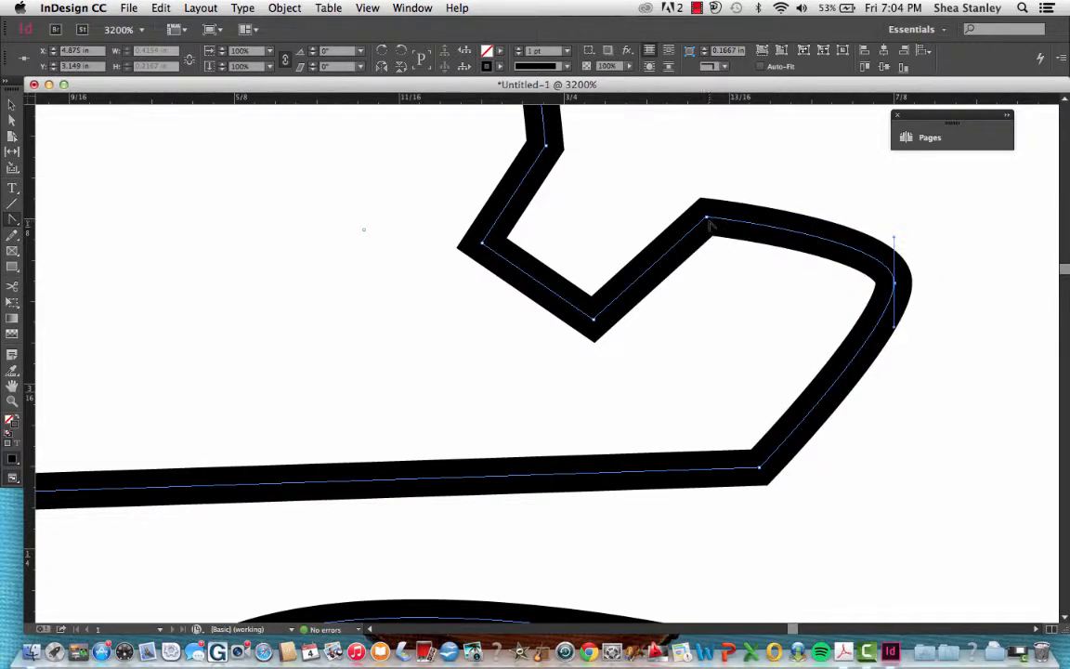
{"action": "mouse_move", "coordinate": [707, 220]}
{"action": "left_mouse_down"}
{"action": "mouse_move", "coordinate": [594, 265]}
{"action": "mouse_move", "coordinate": [675, 225]}
{"action": "mouse_move", "coordinate": [664, 227]}
{"action": "left_mouse_up"}
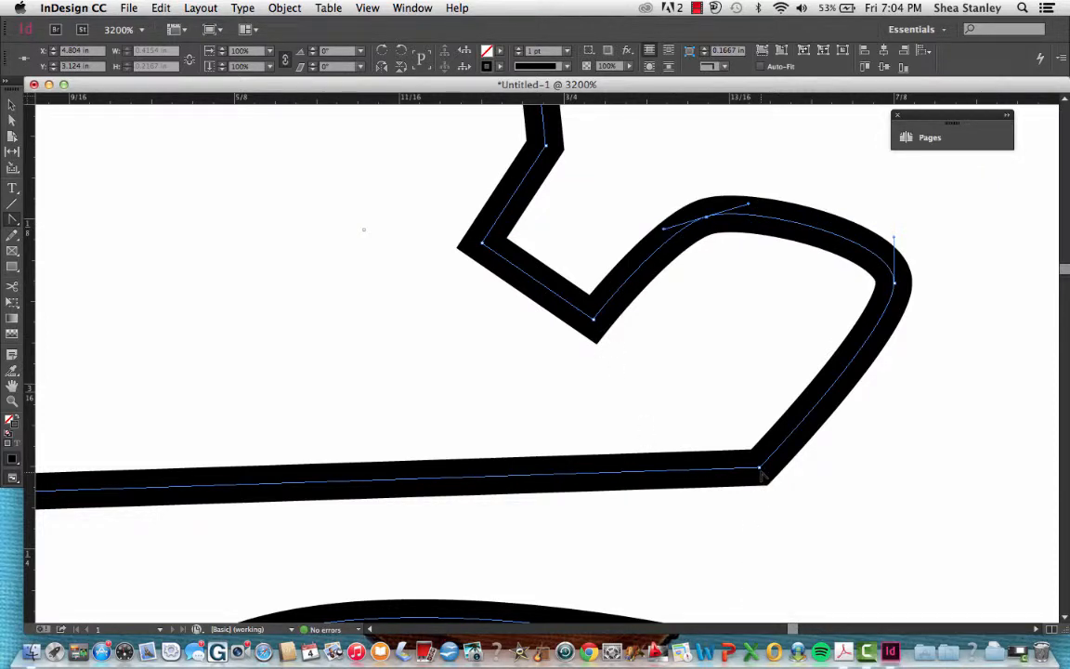
{"action": "left_click_drag", "start_coordinate": [761, 473], "coordinate": [654, 527]}
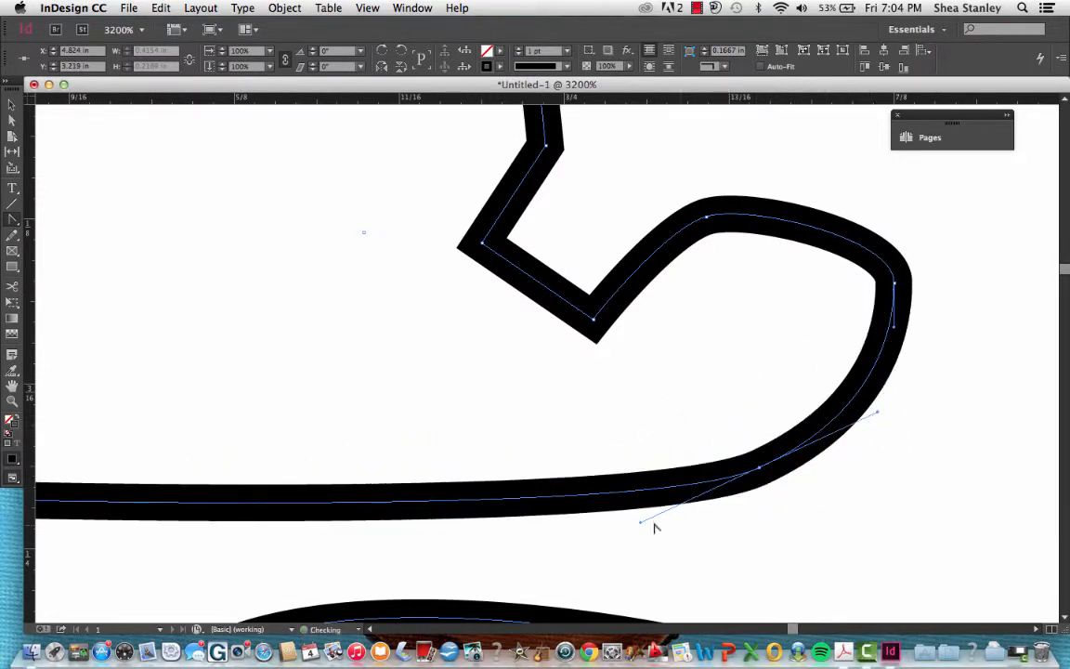
Step: Convert the polygon's corner just above the notch on its right side to a smooth curve point
{"action": "scroll", "coordinate": [418, 283], "scroll_direction": "up", "scroll_amount": 3}
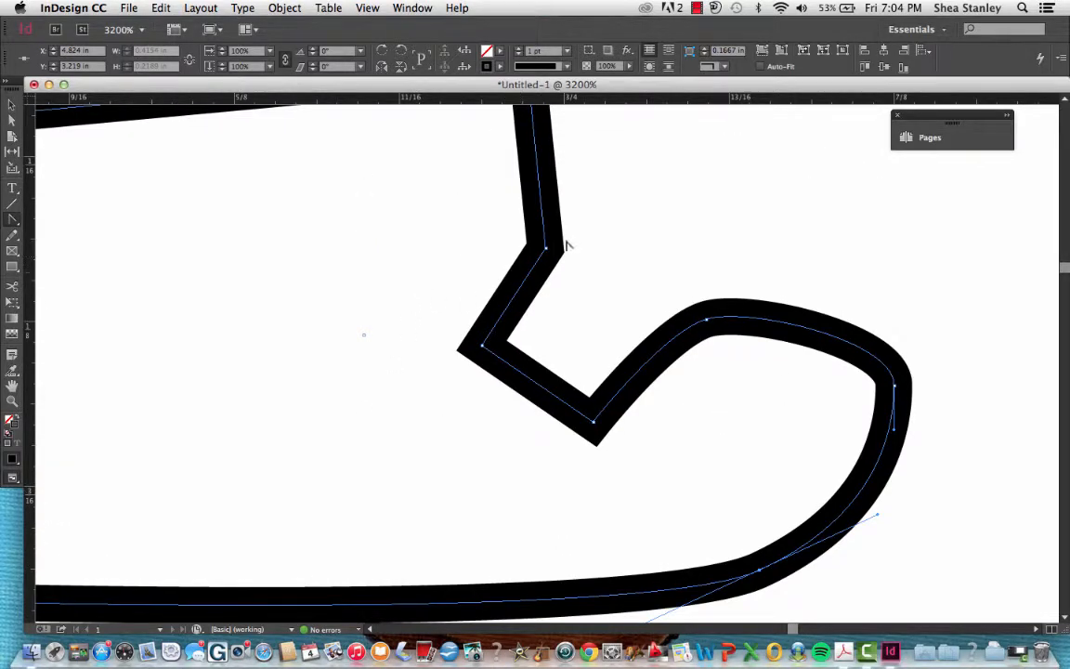
{"action": "scroll", "coordinate": [506, 294], "scroll_direction": "up", "scroll_amount": 1}
{"action": "scroll", "coordinate": [506, 294], "scroll_direction": "down", "scroll_amount": 12}
{"action": "scroll", "coordinate": [507, 291], "scroll_direction": "up", "scroll_amount": 12}
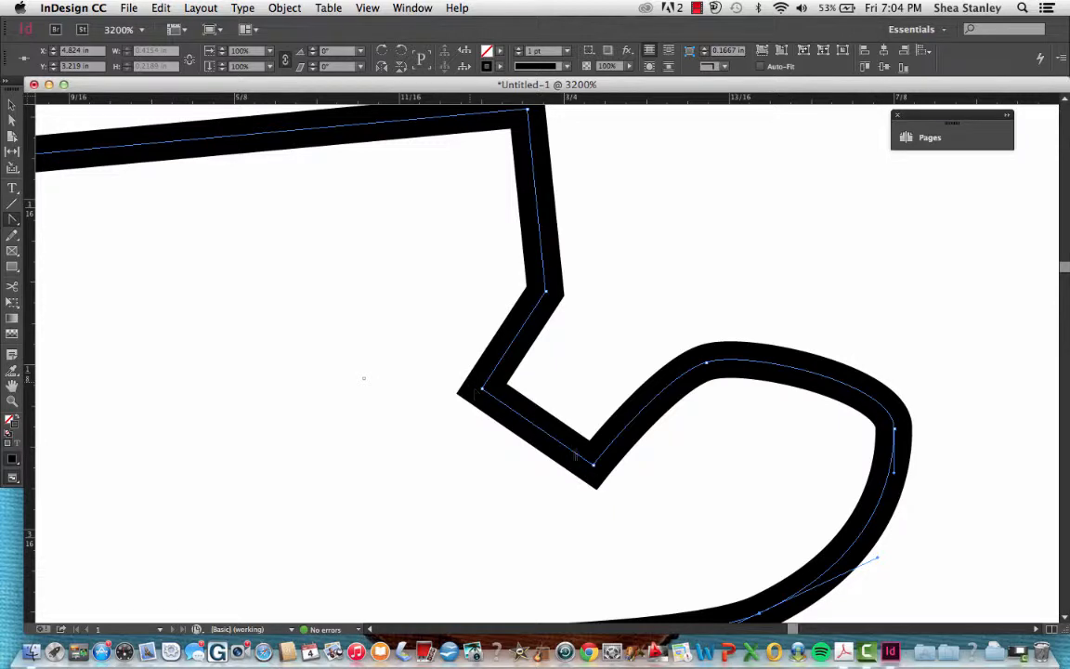
{"action": "left_click_drag", "start_coordinate": [546, 295], "coordinate": [550, 226]}
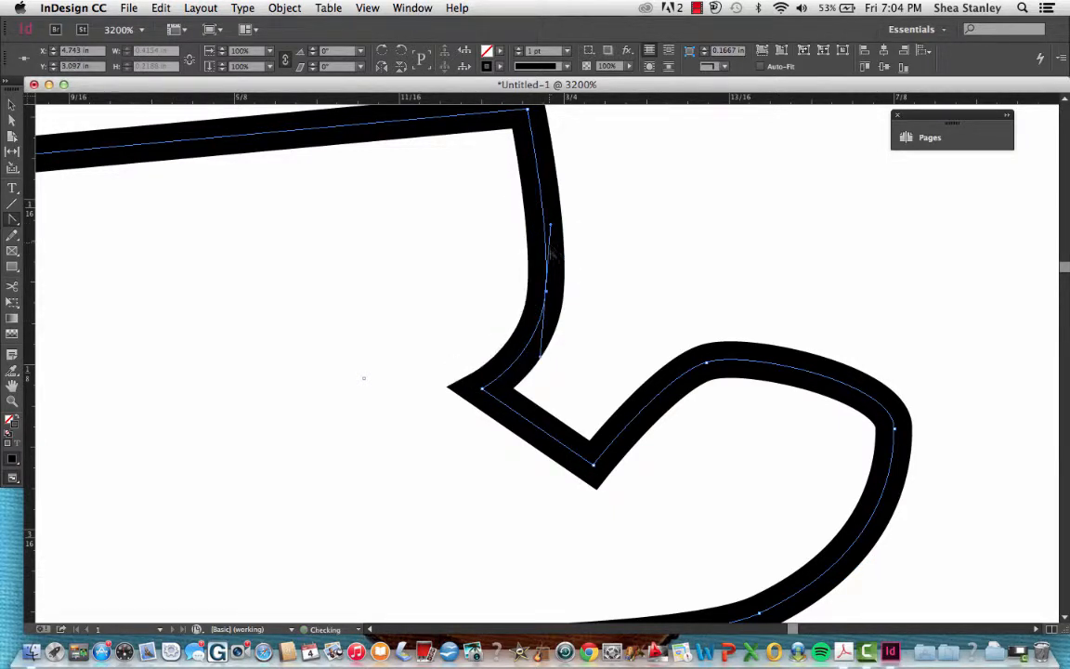
Step: Round the polygon's lower-left corner with the Convert Direction Point tool and review the reshaped paths
{"action": "scroll", "coordinate": [588, 260], "scroll_direction": "up", "scroll_amount": 2}
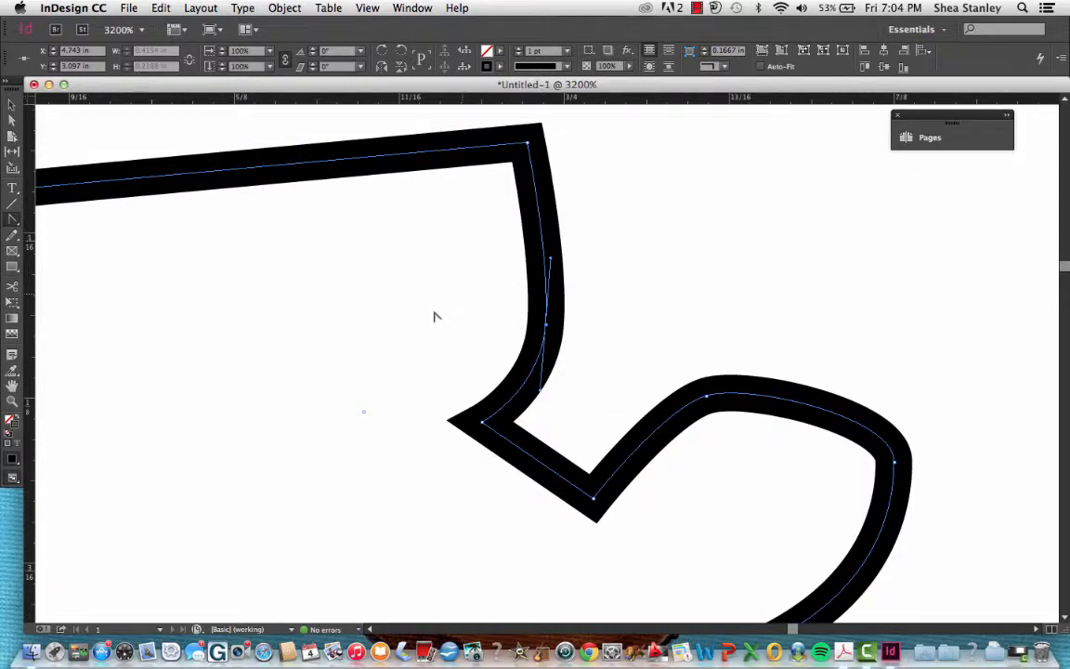
{"action": "left_click_drag", "start_coordinate": [393, 360], "coordinate": [775, 271]}
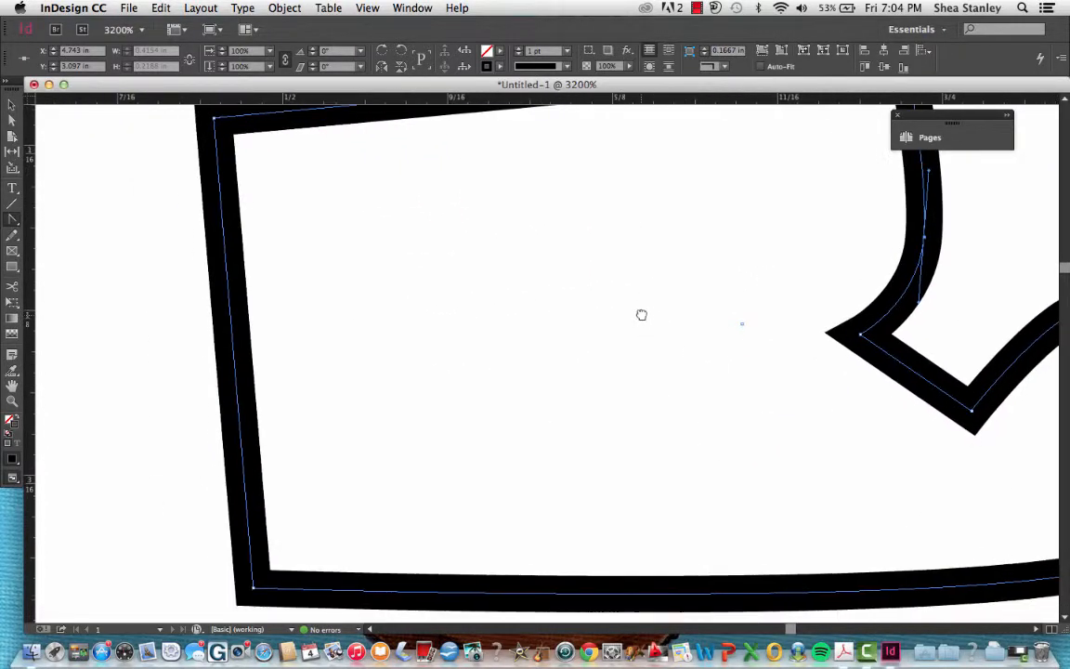
{"action": "left_click_drag", "start_coordinate": [640, 315], "coordinate": [840, 127]}
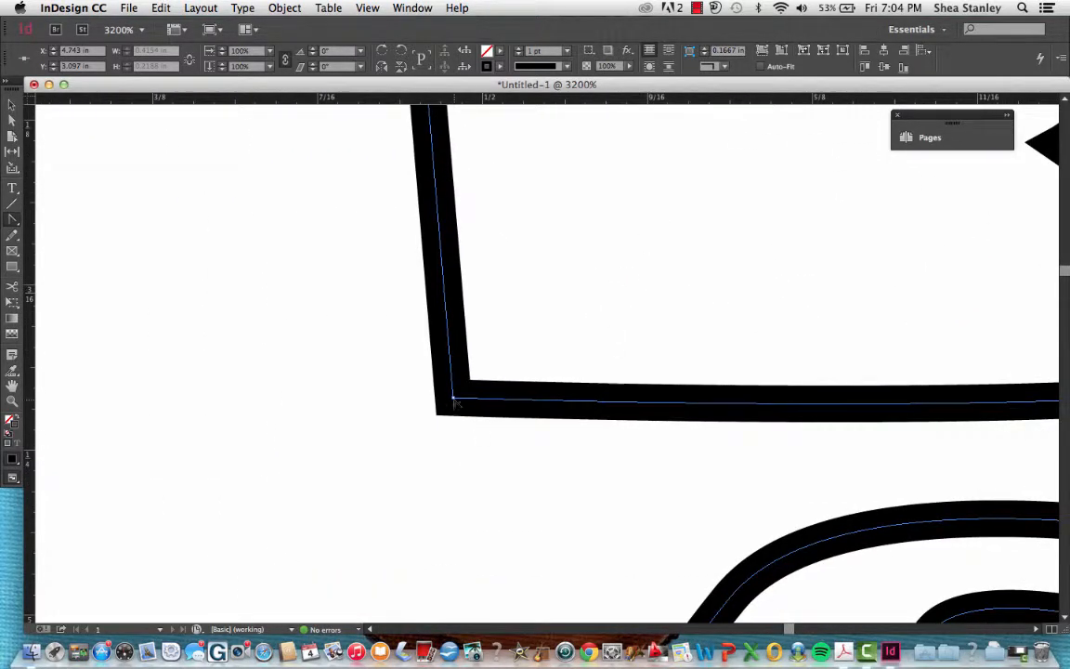
{"action": "left_click_drag", "start_coordinate": [453, 399], "coordinate": [549, 459]}
{"action": "key", "text": "super+minus"}
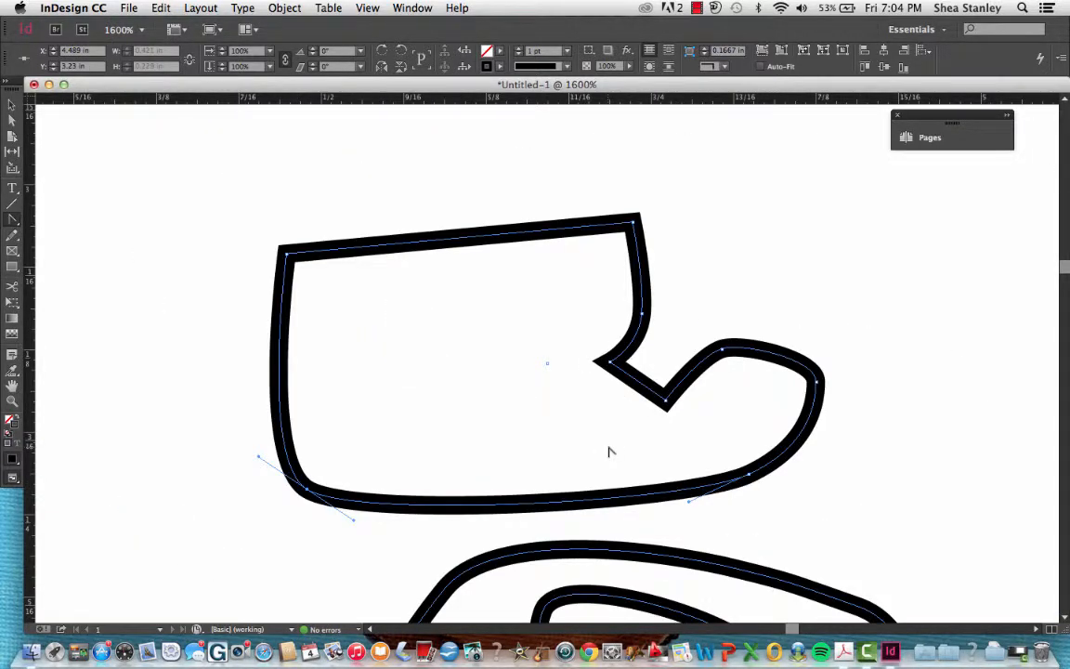
{"action": "scroll", "coordinate": [530, 343], "scroll_direction": "down", "scroll_amount": 10}
{"action": "scroll", "coordinate": [531, 344], "scroll_direction": "up", "scroll_amount": 5}
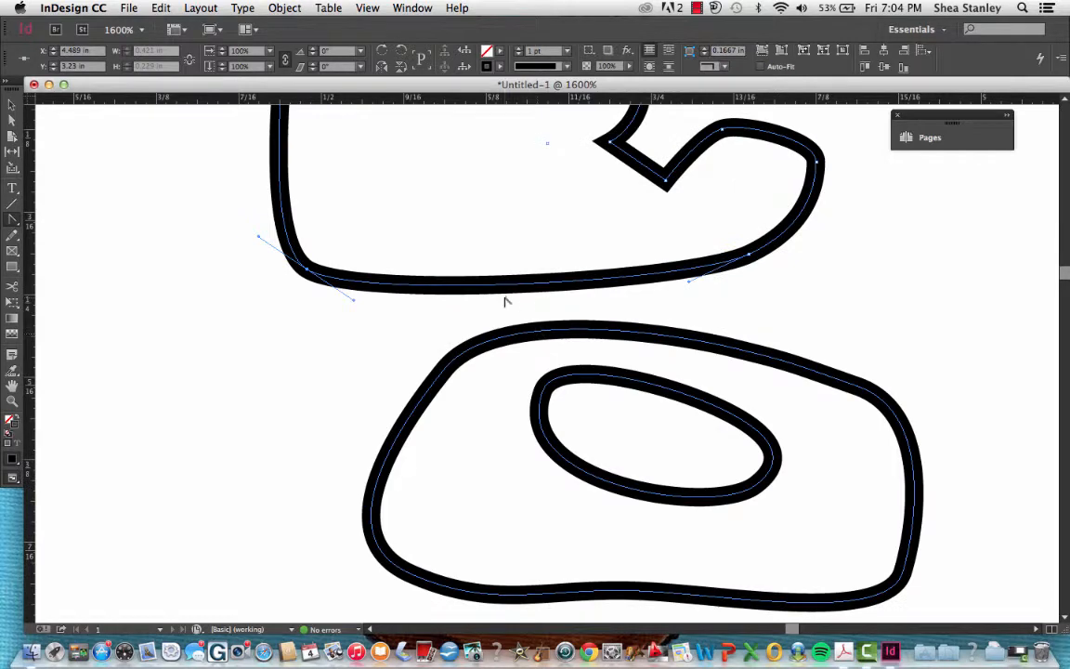
{"action": "scroll", "coordinate": [520, 300], "scroll_direction": "up", "scroll_amount": 4}
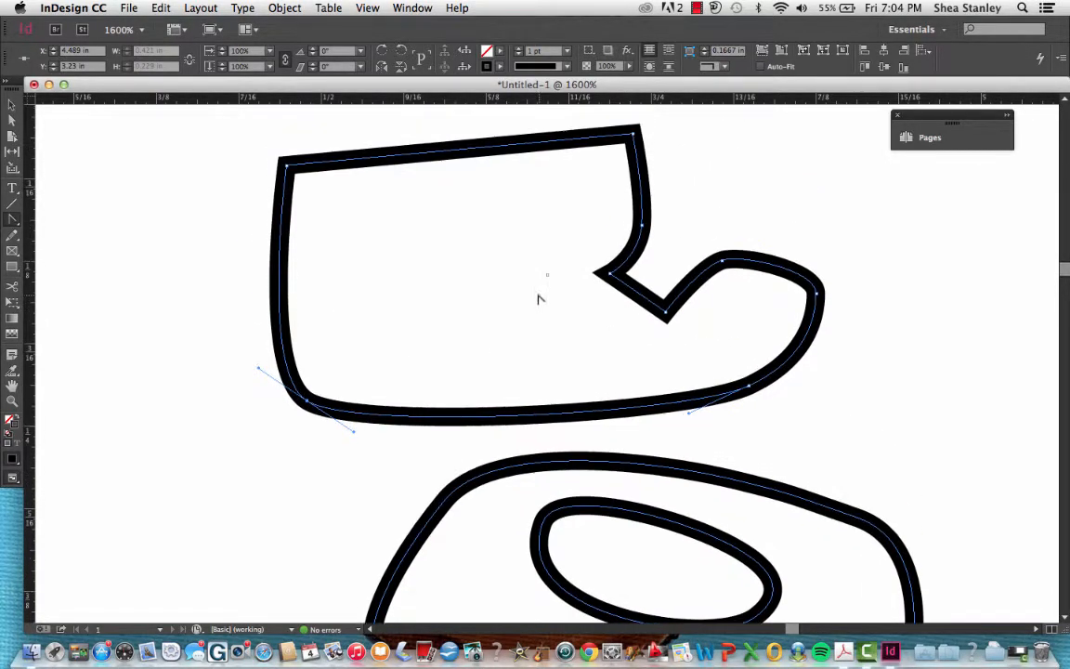
Step: Pull curve handles out of the polygon's upper-left corner and convert the point back to a sharp corner
{"action": "key", "text": "super+equal"}
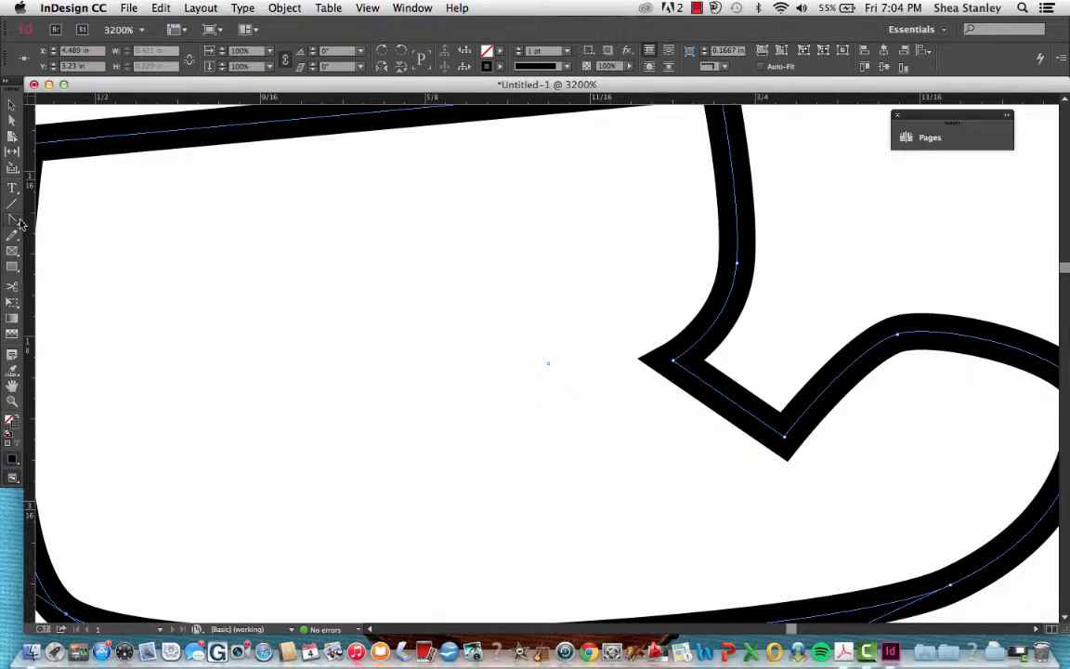
{"action": "mouse_move", "coordinate": [129, 375]}
{"action": "left_mouse_down"}
{"action": "mouse_move", "coordinate": [579, 131]}
{"action": "mouse_move", "coordinate": [406, 241]}
{"action": "mouse_move", "coordinate": [373, 488]}
{"action": "mouse_move", "coordinate": [351, 418]}
{"action": "left_mouse_up"}
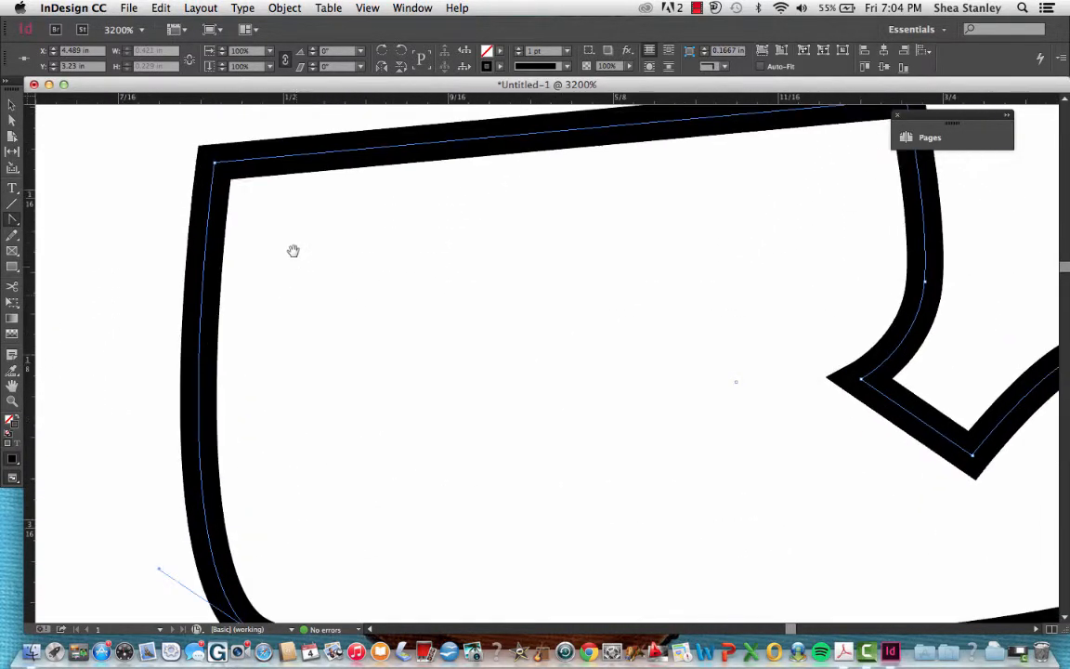
{"action": "left_click_drag", "start_coordinate": [217, 166], "coordinate": [161, 211]}
{"action": "left_click", "coordinate": [216, 166]}
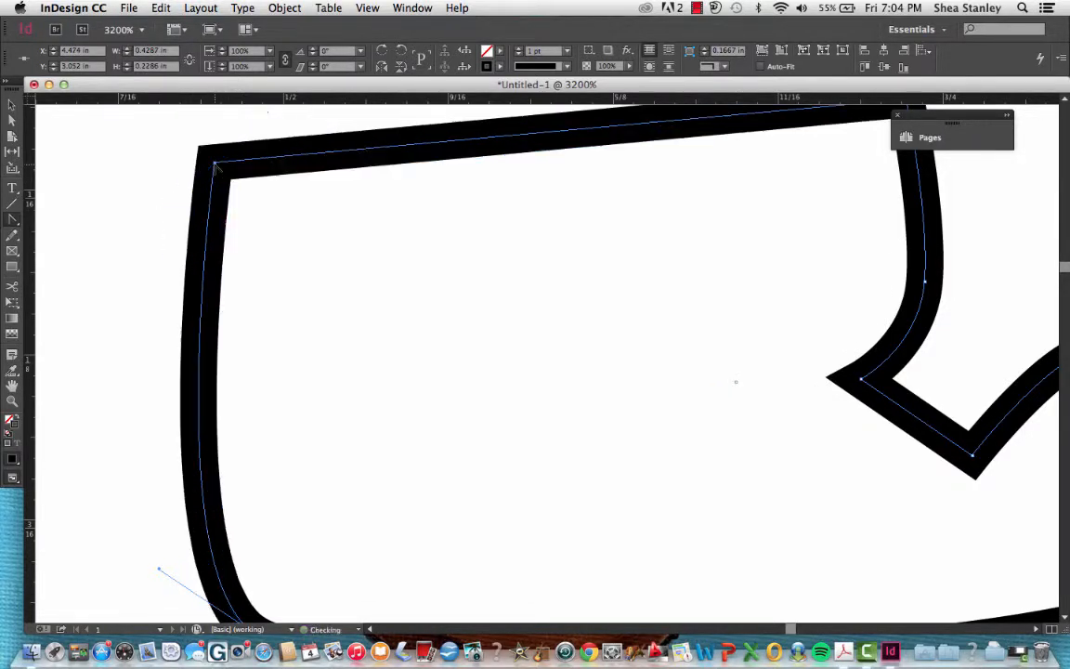
Step: Convert the polygon's lower-left curve point and the three curve points of the small inner oval to sharp corners
{"action": "scroll", "coordinate": [211, 268], "scroll_direction": "down", "scroll_amount": 5}
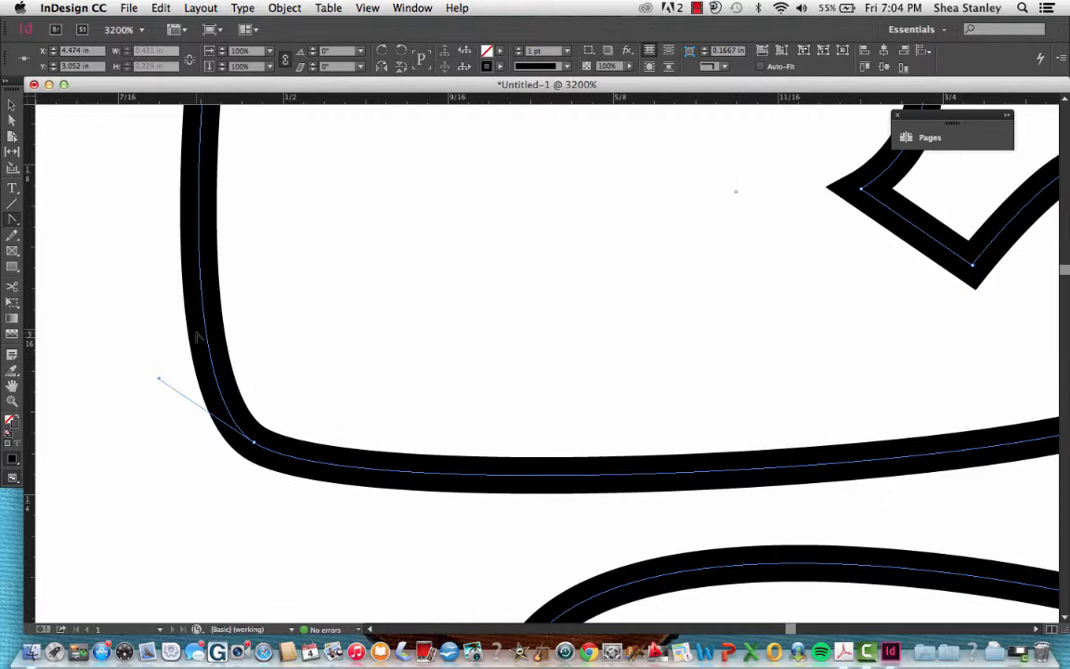
{"action": "left_click", "coordinate": [254, 445]}
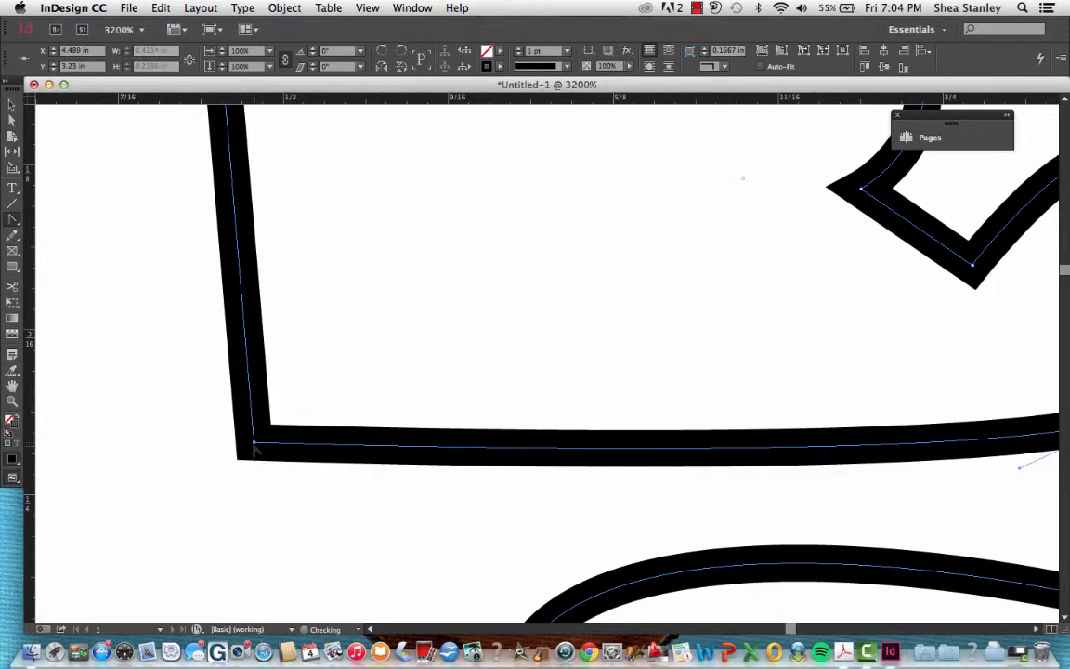
{"action": "left_click_drag", "start_coordinate": [948, 556], "coordinate": [269, 597]}
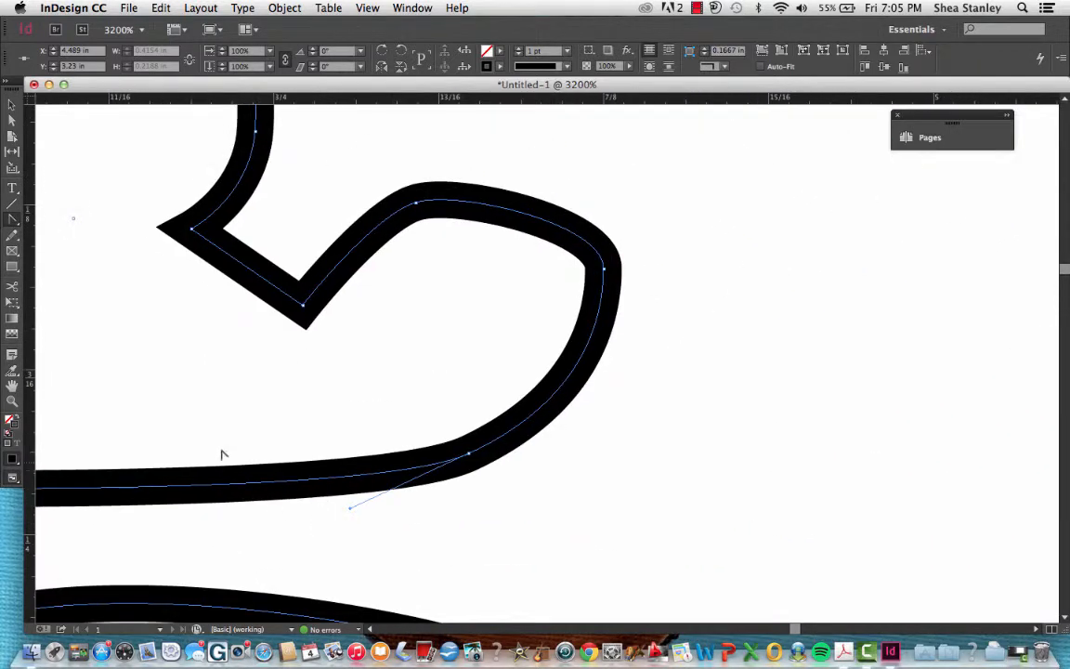
{"action": "left_click_drag", "start_coordinate": [693, 590], "coordinate": [808, 241]}
{"action": "left_click_drag", "start_coordinate": [563, 523], "coordinate": [682, 360]}
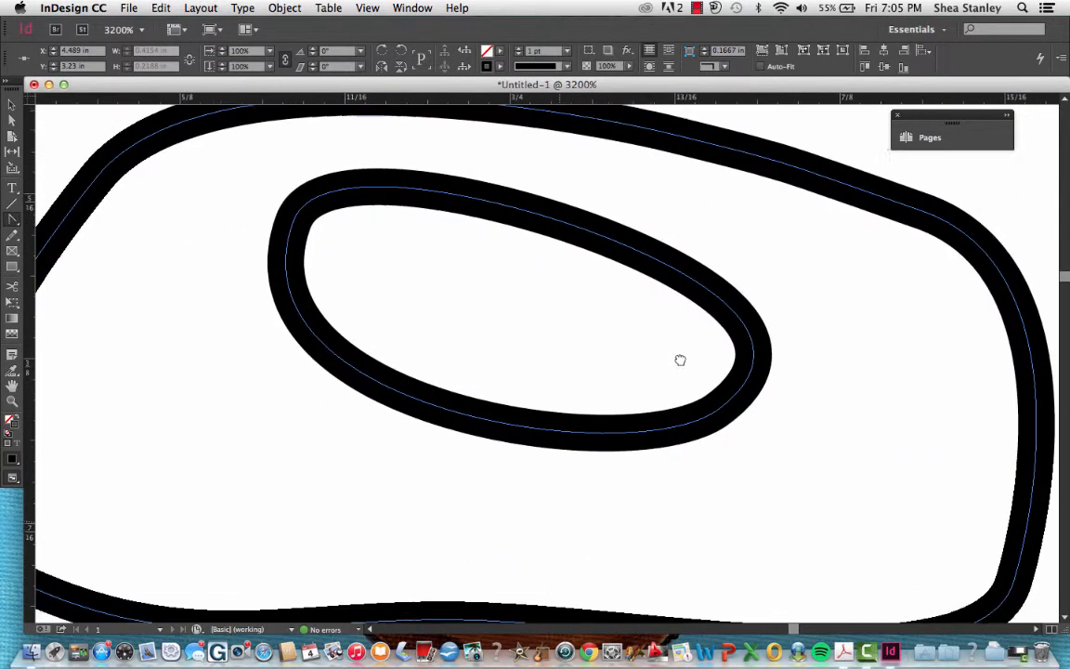
{"action": "left_click", "coordinate": [757, 351]}
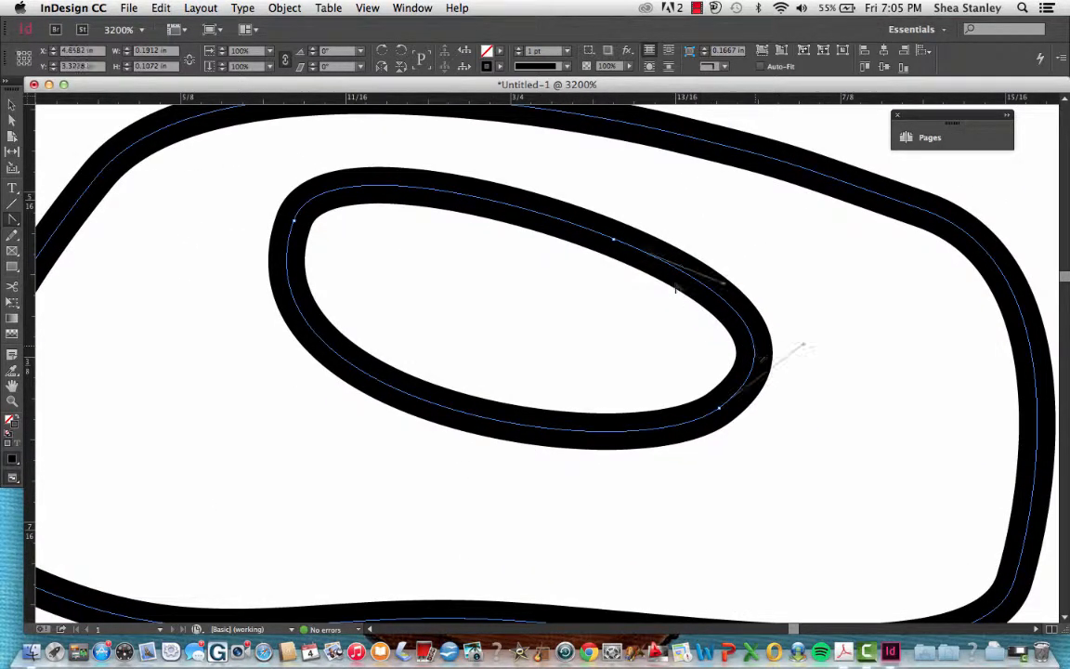
{"action": "left_click", "coordinate": [614, 241]}
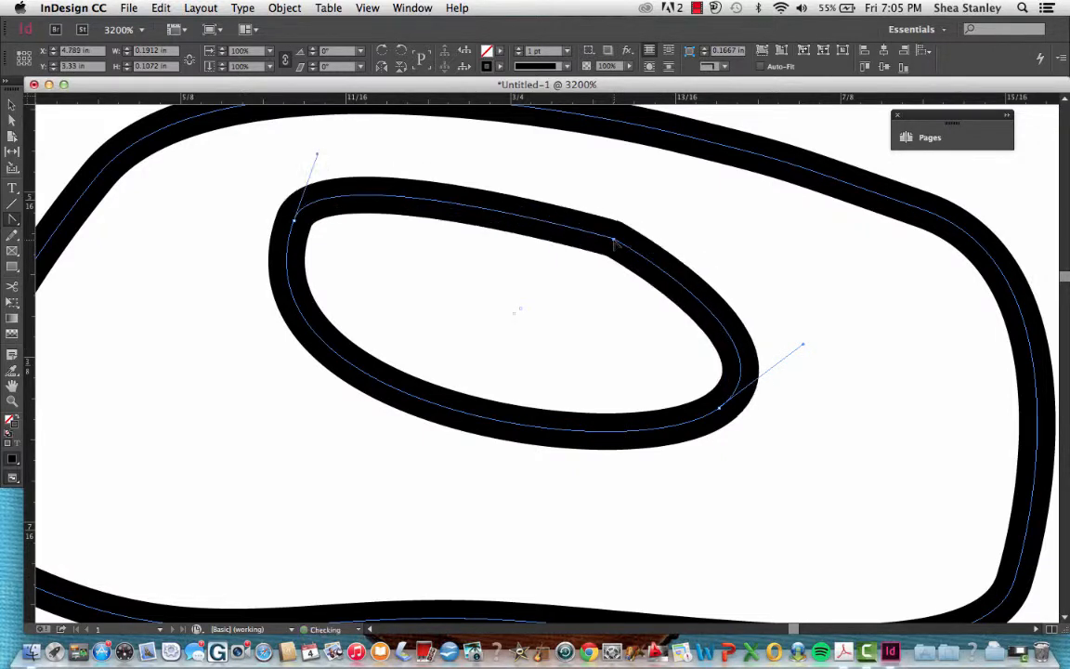
{"action": "left_click", "coordinate": [719, 409]}
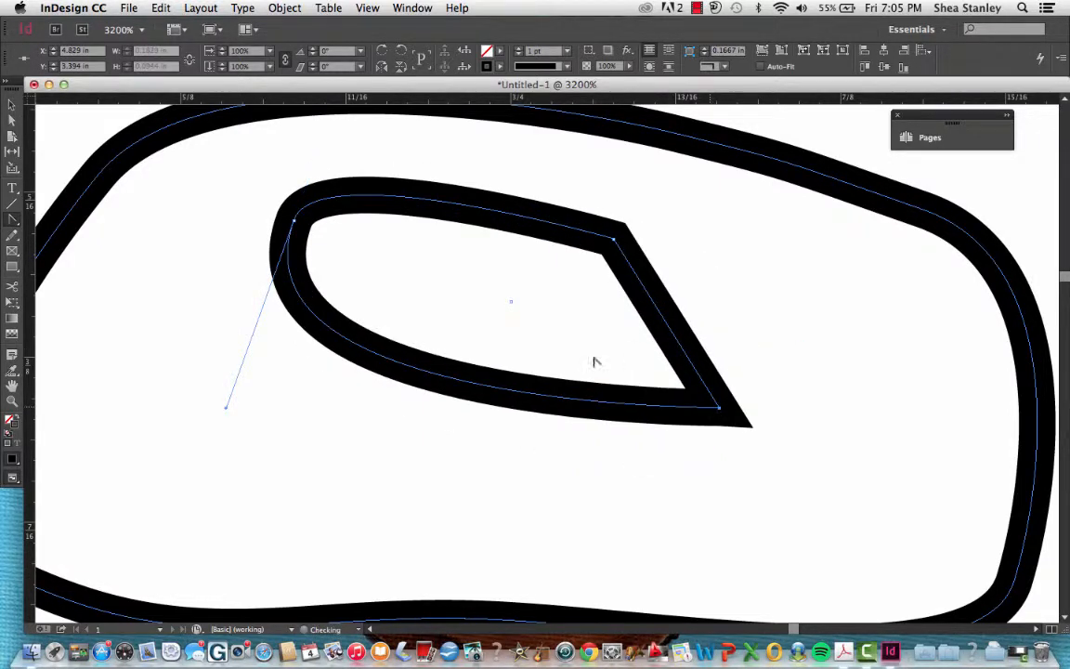
{"action": "left_click", "coordinate": [294, 221]}
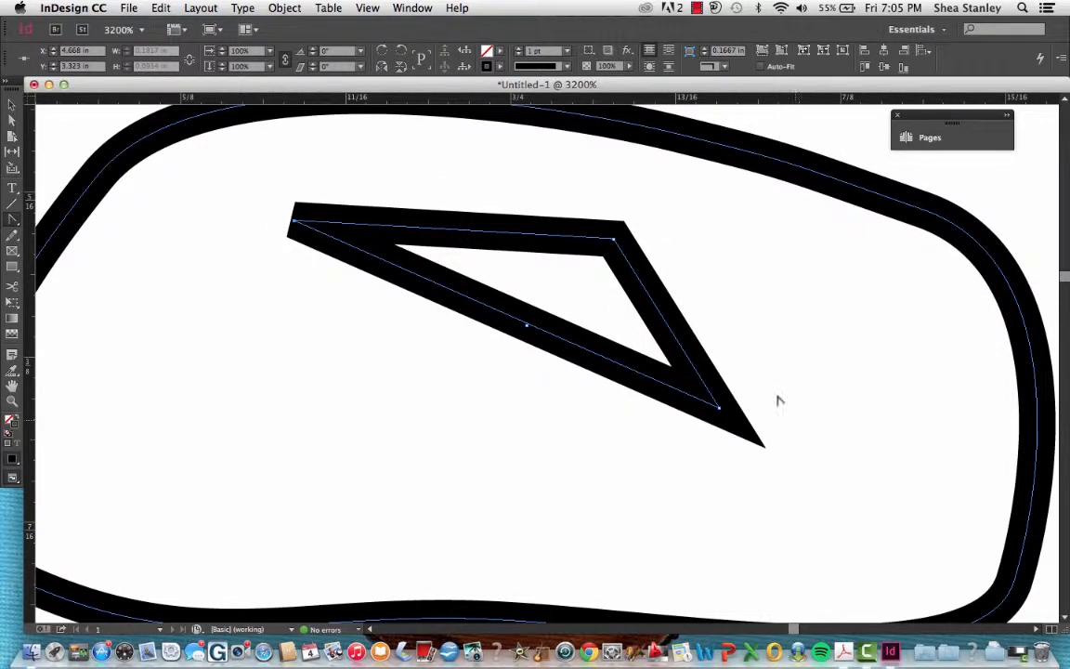
{"action": "left_click", "coordinate": [11, 104]}
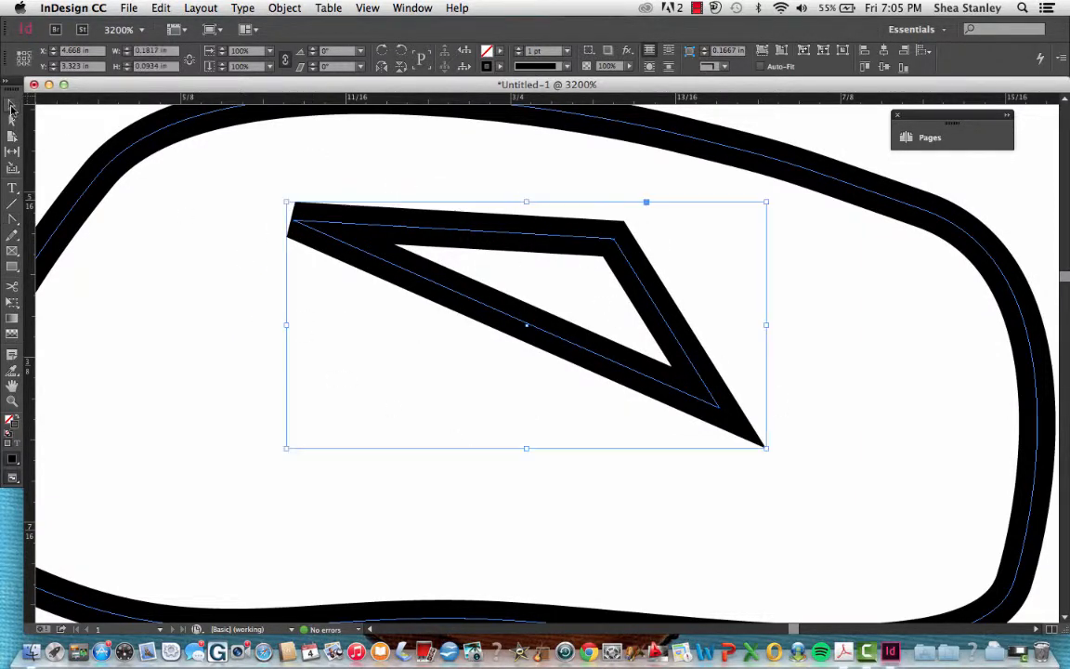
Step: Draw the first part of an open, winding path with the Pen tool in the empty area beside the shapes, using mostly smooth points
{"action": "key", "text": "super+minus"}
{"action": "key", "text": "super+minus"}
{"action": "key", "text": "super+minus"}
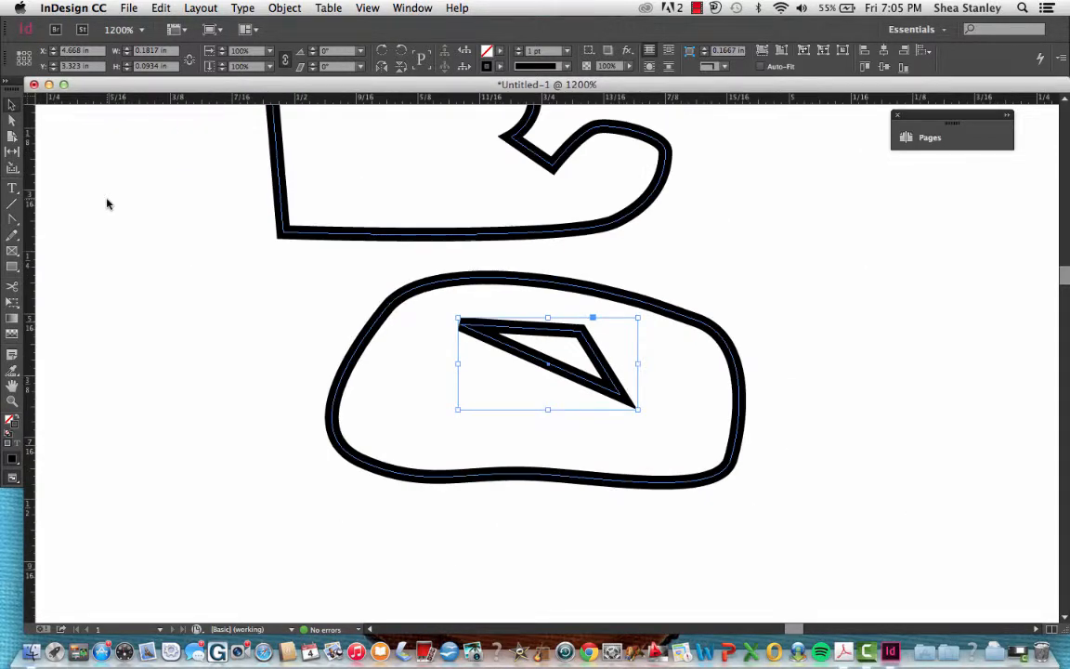
{"action": "left_click_drag", "start_coordinate": [256, 267], "coordinate": [525, 349]}
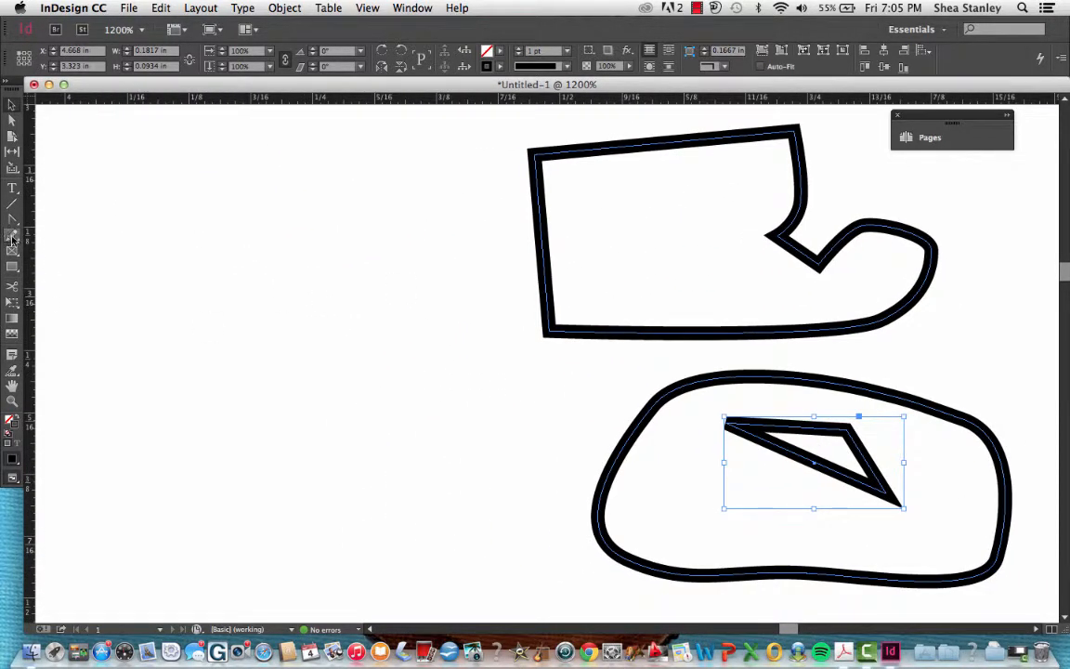
{"action": "left_click_drag", "start_coordinate": [12, 219], "coordinate": [75, 223]}
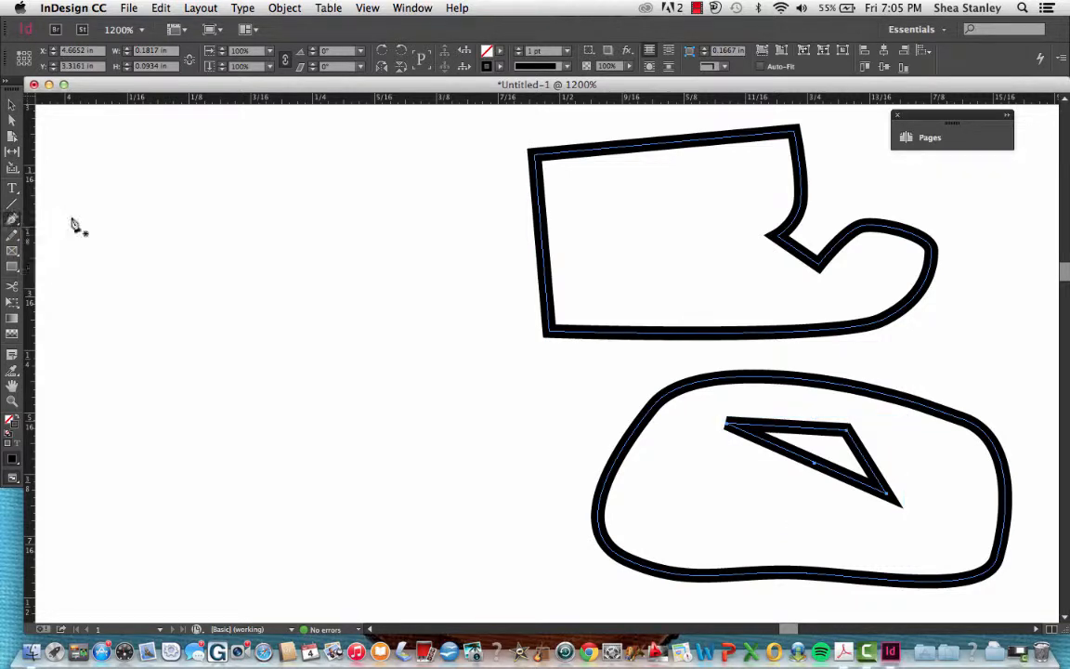
{"action": "left_click", "coordinate": [436, 153]}
{"action": "mouse_move", "coordinate": [289, 228]}
{"action": "left_mouse_down"}
{"action": "mouse_move", "coordinate": [339, 313]}
{"action": "mouse_move", "coordinate": [324, 276]}
{"action": "left_mouse_up"}
{"action": "mouse_move", "coordinate": [362, 370]}
{"action": "left_mouse_down"}
{"action": "mouse_move", "coordinate": [288, 434]}
{"action": "mouse_move", "coordinate": [269, 427]}
{"action": "left_mouse_up"}
{"action": "left_click_drag", "start_coordinate": [240, 283], "coordinate": [236, 235]}
{"action": "left_click_drag", "start_coordinate": [96, 329], "coordinate": [109, 441]}
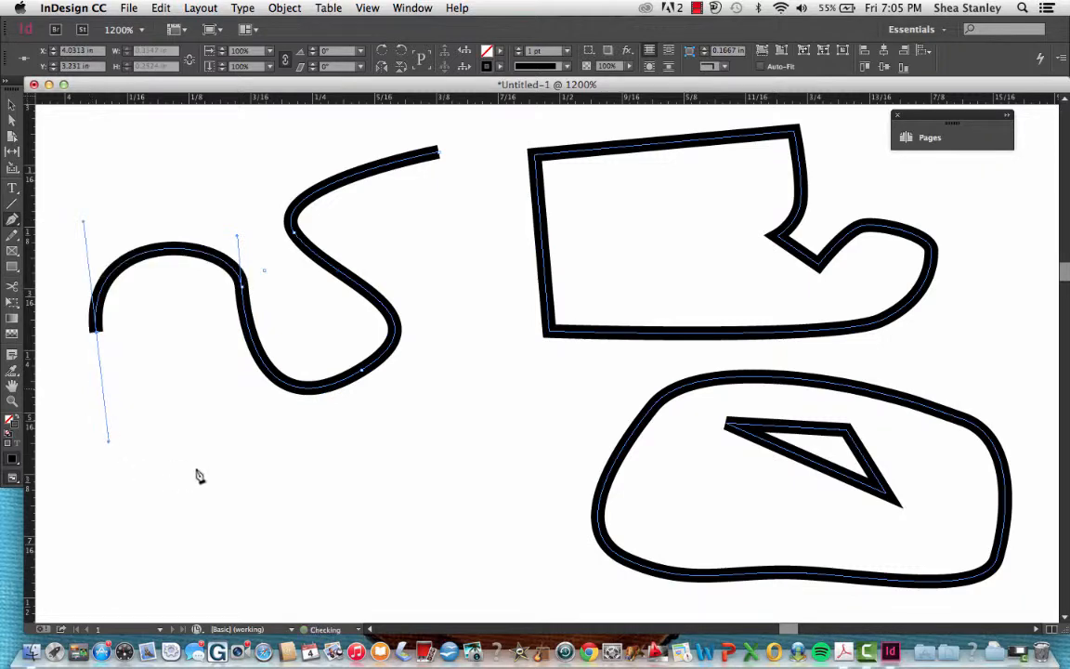
{"action": "left_click_drag", "start_coordinate": [211, 466], "coordinate": [287, 442]}
{"action": "left_click_drag", "start_coordinate": [362, 452], "coordinate": [379, 517]}
{"action": "left_click_drag", "start_coordinate": [489, 483], "coordinate": [509, 452]}
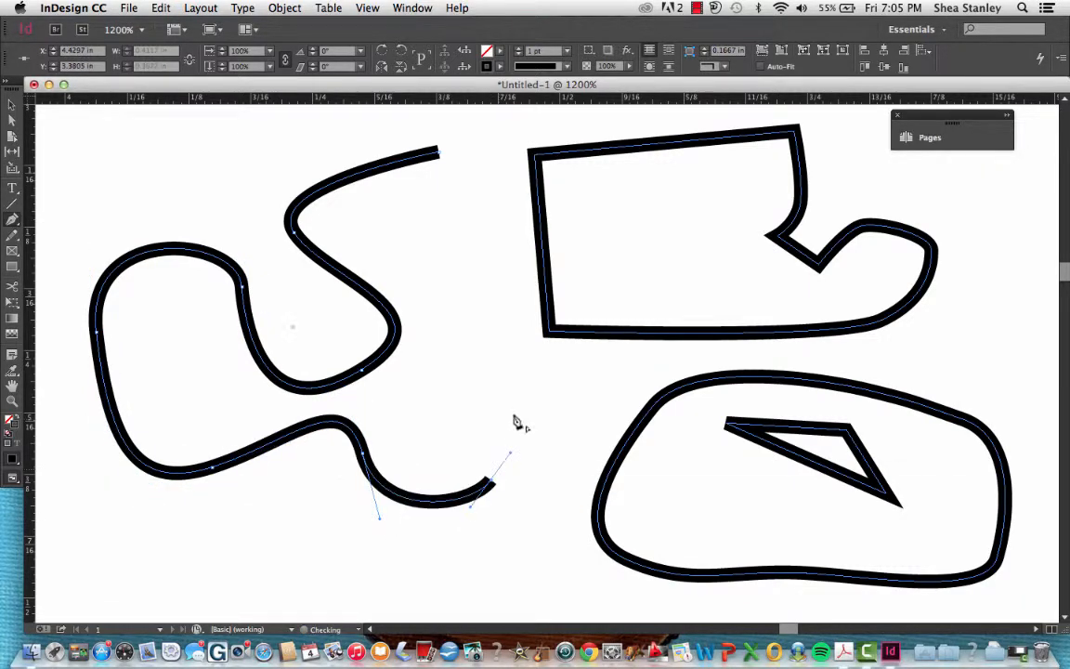
Step: Extend the winding path downward with mixed straight and curved segments, leave it open near its lower bend, and deselect it
{"action": "scroll", "coordinate": [494, 514], "scroll_direction": "up", "scroll_amount": 1}
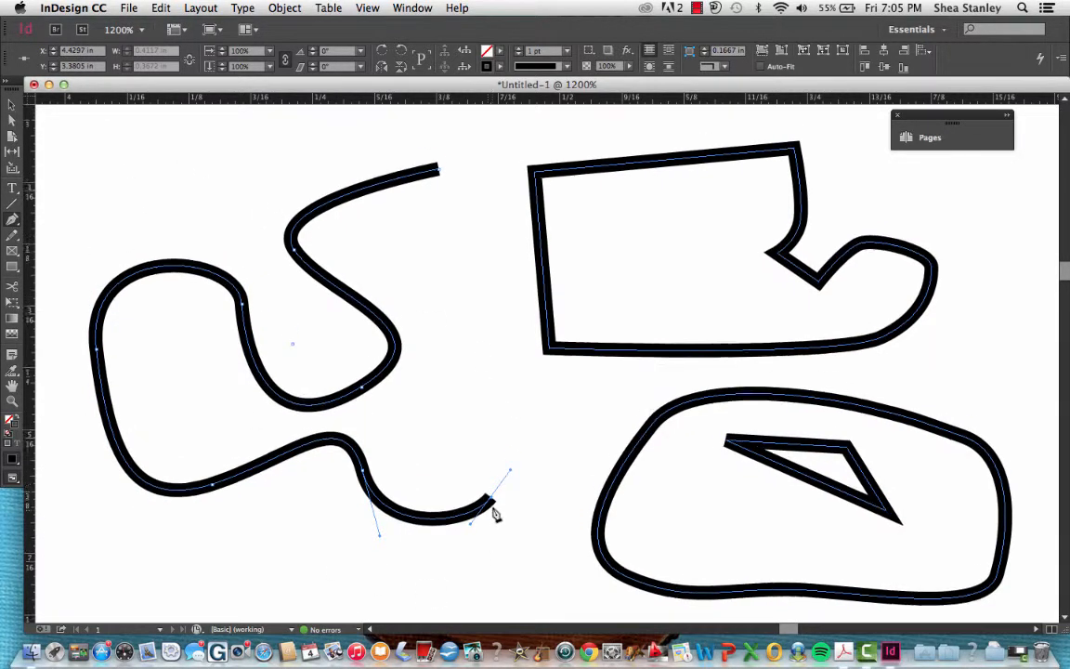
{"action": "scroll", "coordinate": [492, 511], "scroll_direction": "down", "scroll_amount": 10}
{"action": "scroll", "coordinate": [473, 507], "scroll_direction": "up", "scroll_amount": 5}
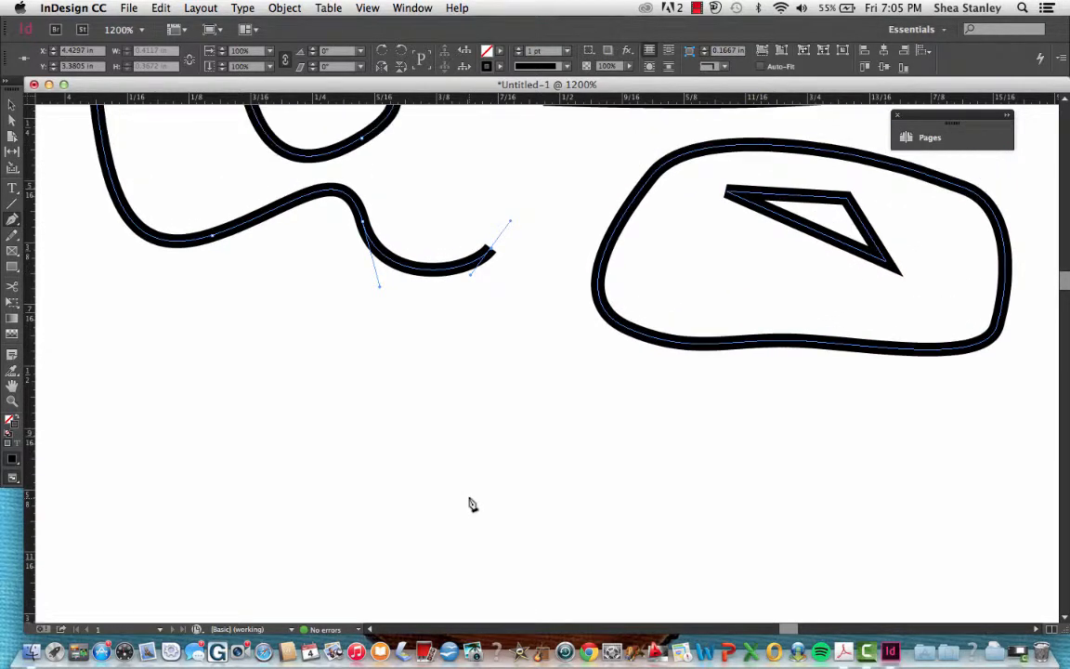
{"action": "scroll", "coordinate": [469, 497], "scroll_direction": "up", "scroll_amount": 3}
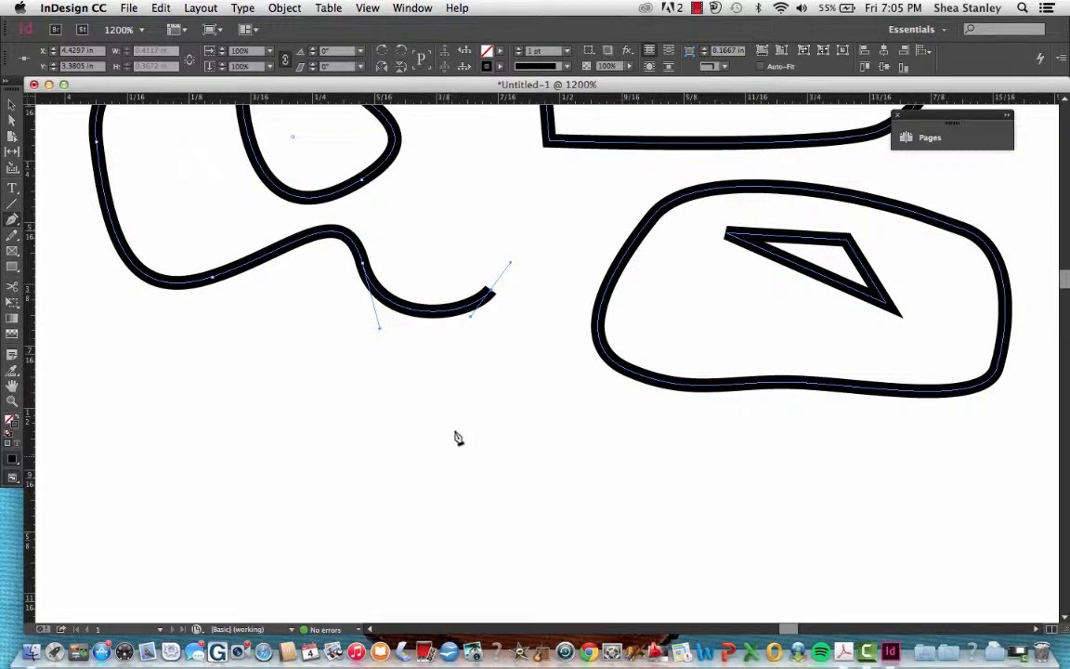
{"action": "left_click", "coordinate": [473, 429]}
{"action": "left_click", "coordinate": [366, 424]}
{"action": "left_click_drag", "start_coordinate": [252, 477], "coordinate": [265, 525]}
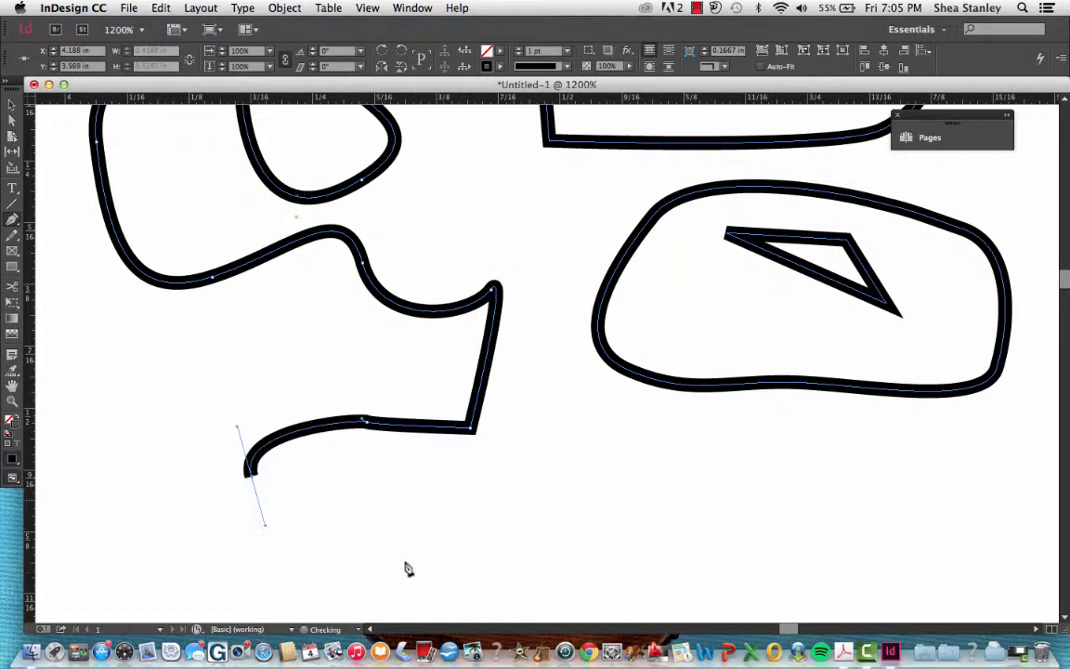
{"action": "left_click_drag", "start_coordinate": [439, 550], "coordinate": [607, 527]}
{"action": "left_click_drag", "start_coordinate": [673, 537], "coordinate": [679, 521]}
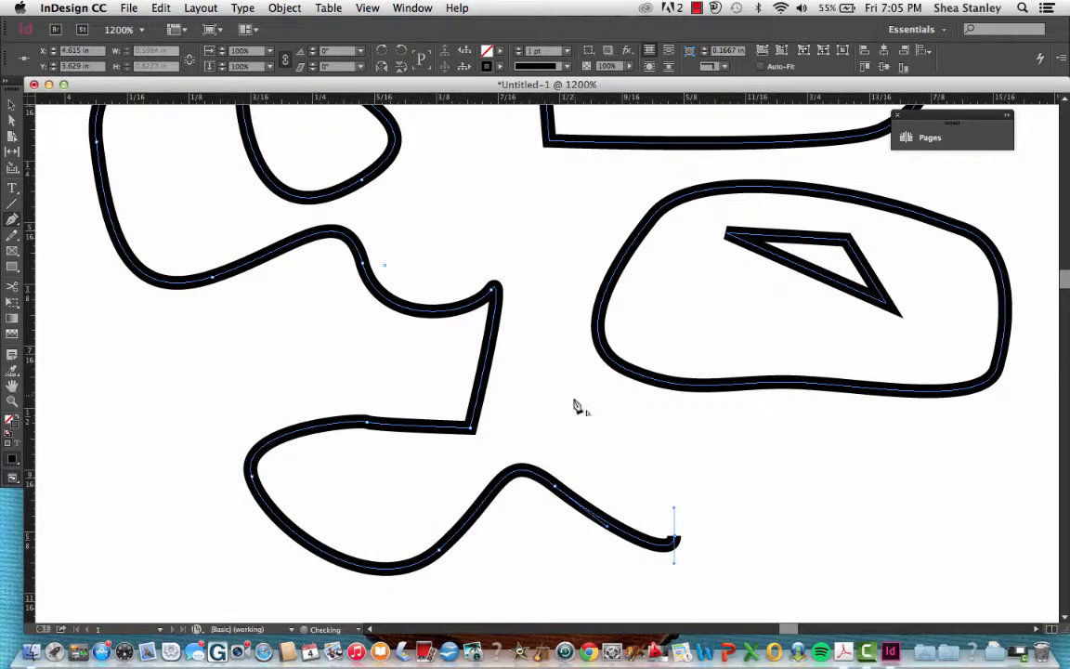
{"action": "left_click", "coordinate": [571, 398]}
{"action": "left_click", "coordinate": [553, 284]}
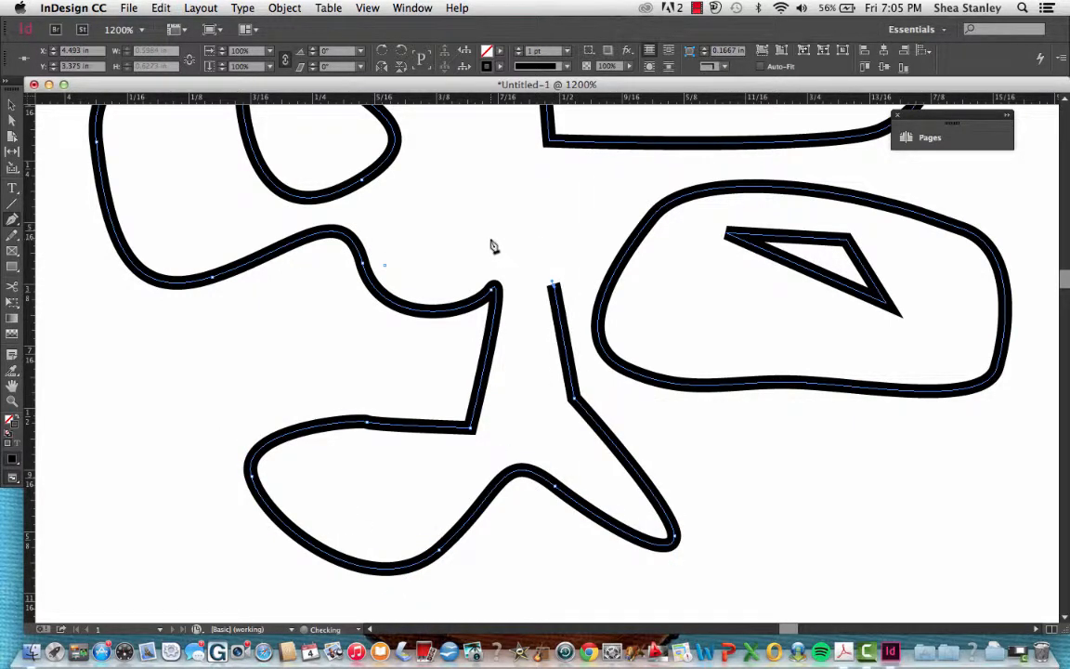
{"action": "left_click", "coordinate": [12, 105]}
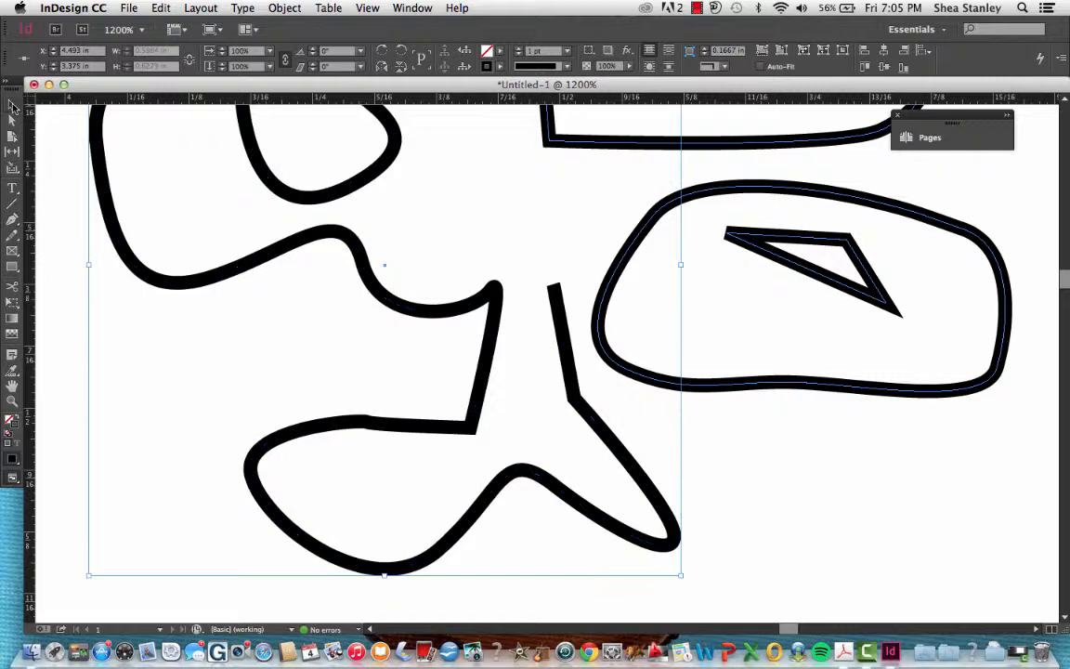
{"action": "left_click", "coordinate": [249, 301]}
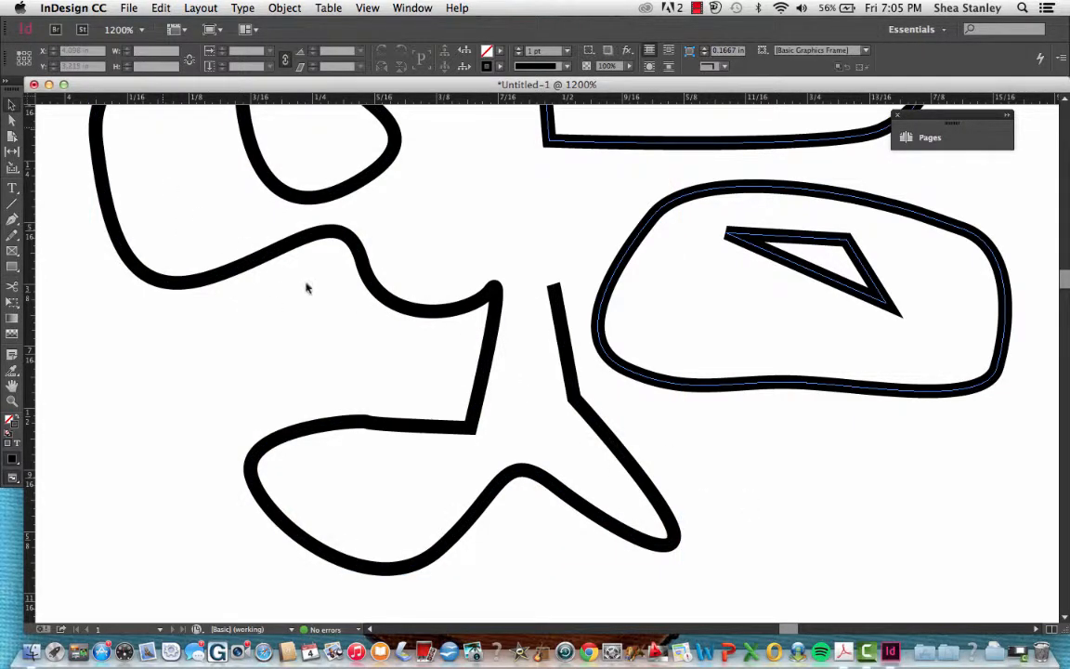
Step: Select the open winding path and set its stroke colour to magenta, C=0 M=100 Y=0 K=0
{"action": "scroll", "coordinate": [299, 290], "scroll_direction": "up", "scroll_amount": 4}
{"action": "left_click", "coordinate": [315, 251]}
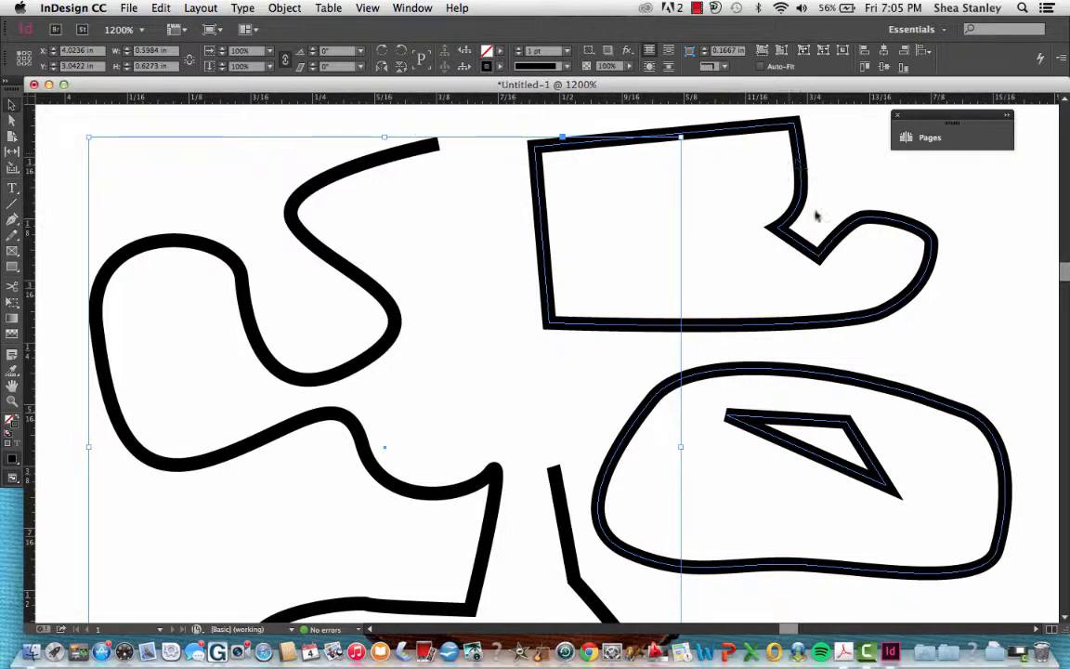
{"action": "left_click", "coordinate": [498, 68]}
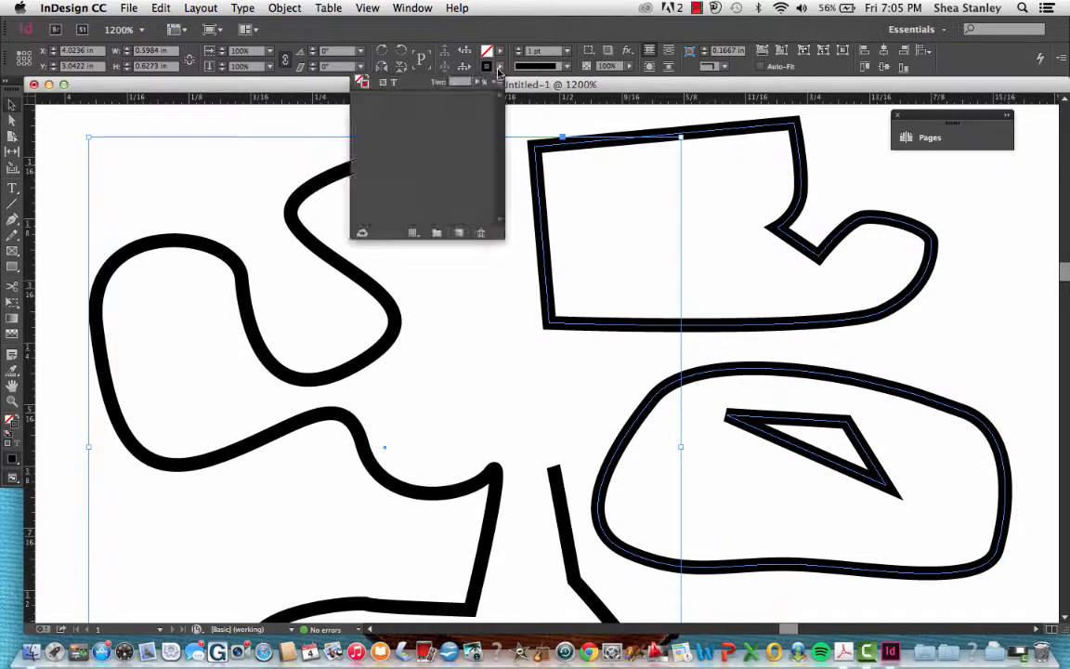
{"action": "left_click", "coordinate": [418, 172]}
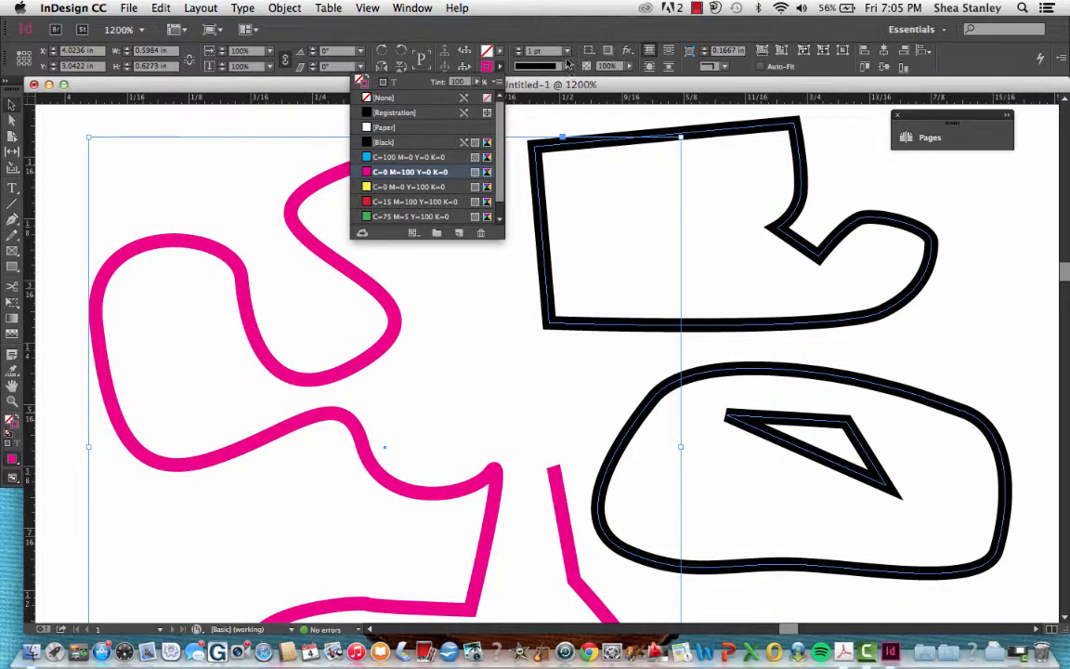
Step: Set the magenta path's stroke weight to 3 pt
{"action": "left_click", "coordinate": [519, 53]}
{"action": "left_click", "coordinate": [519, 49]}
{"action": "left_click", "coordinate": [519, 50]}
{"action": "left_click", "coordinate": [519, 50]}
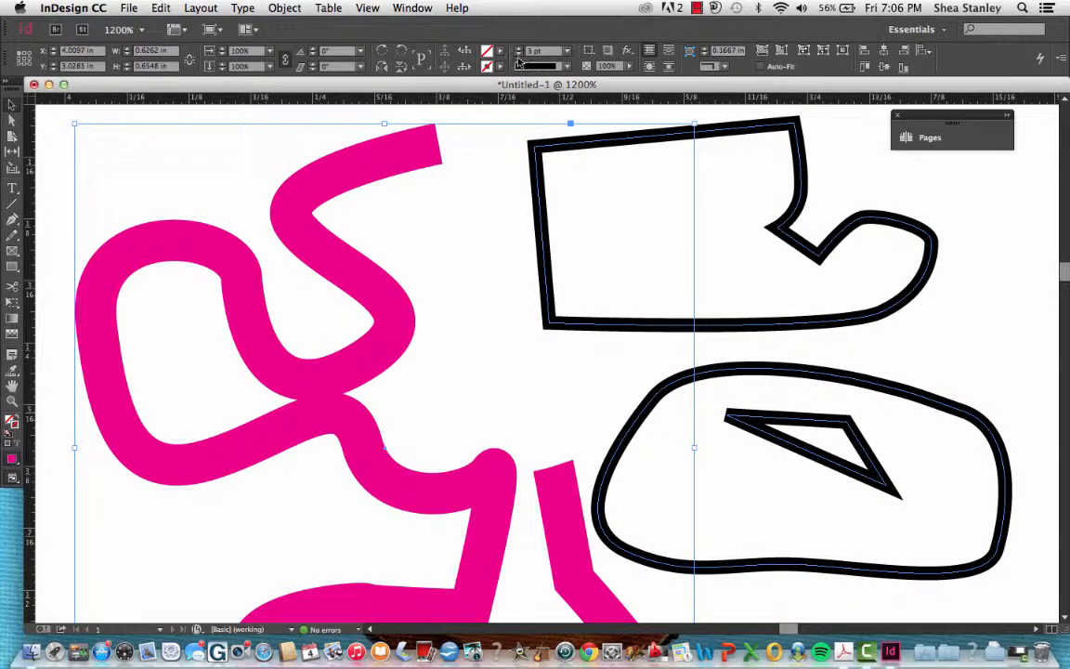
Step: Try the Thick - Thick, Thick - Thin and Thick - Thin - Thick stroke types on the magenta path
{"action": "left_click", "coordinate": [568, 68]}
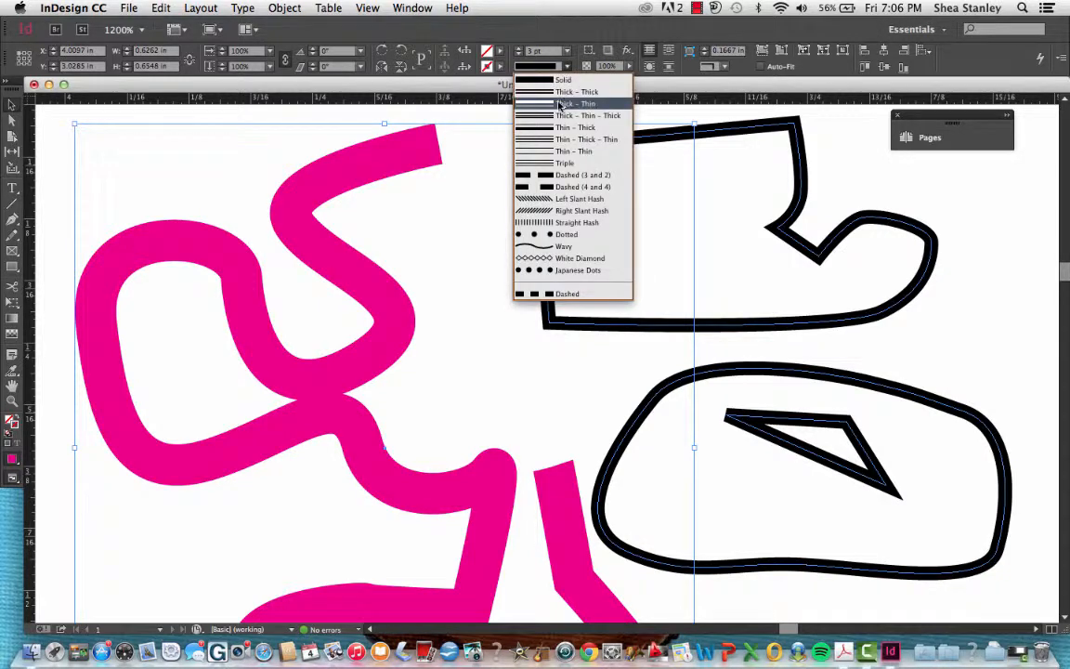
{"action": "left_click", "coordinate": [557, 83]}
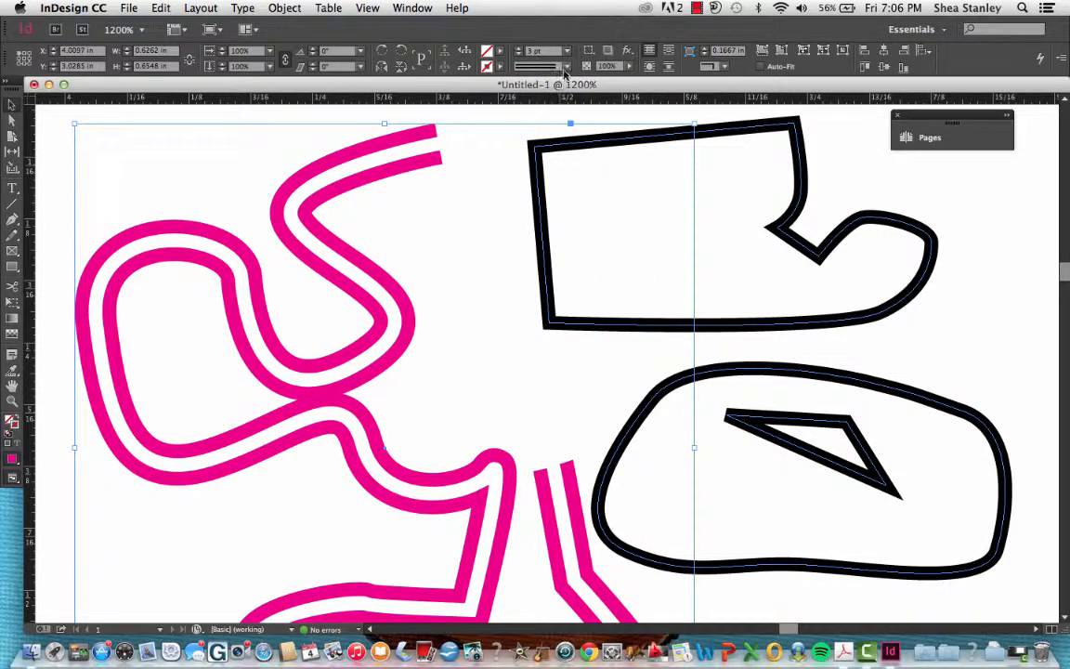
{"action": "left_click", "coordinate": [569, 68]}
{"action": "left_click", "coordinate": [557, 108]}
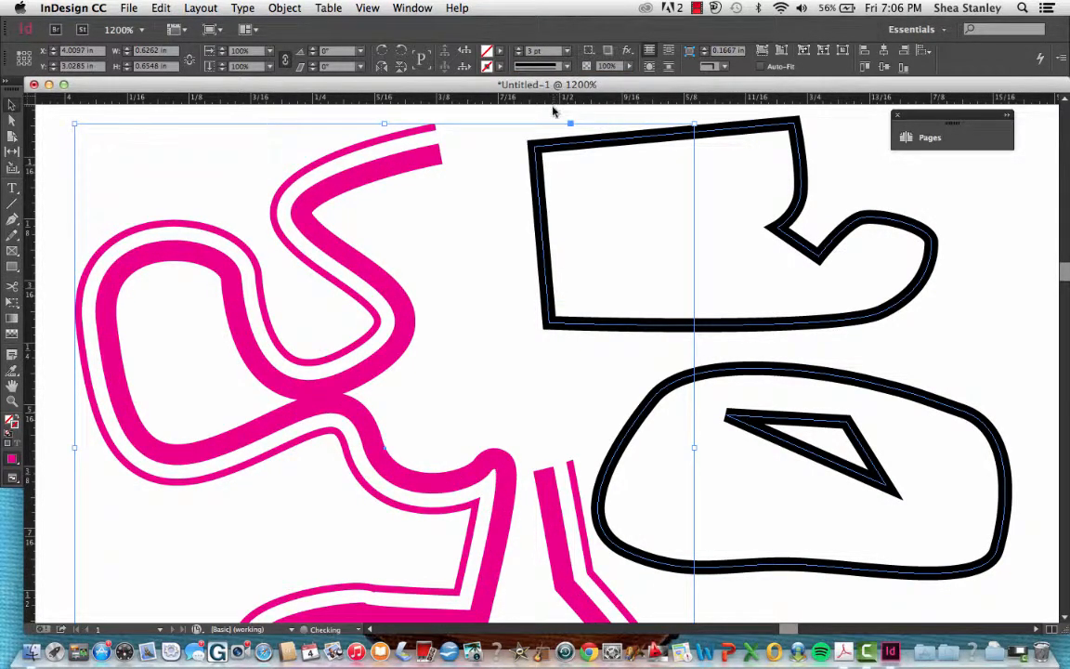
{"action": "left_click", "coordinate": [568, 68]}
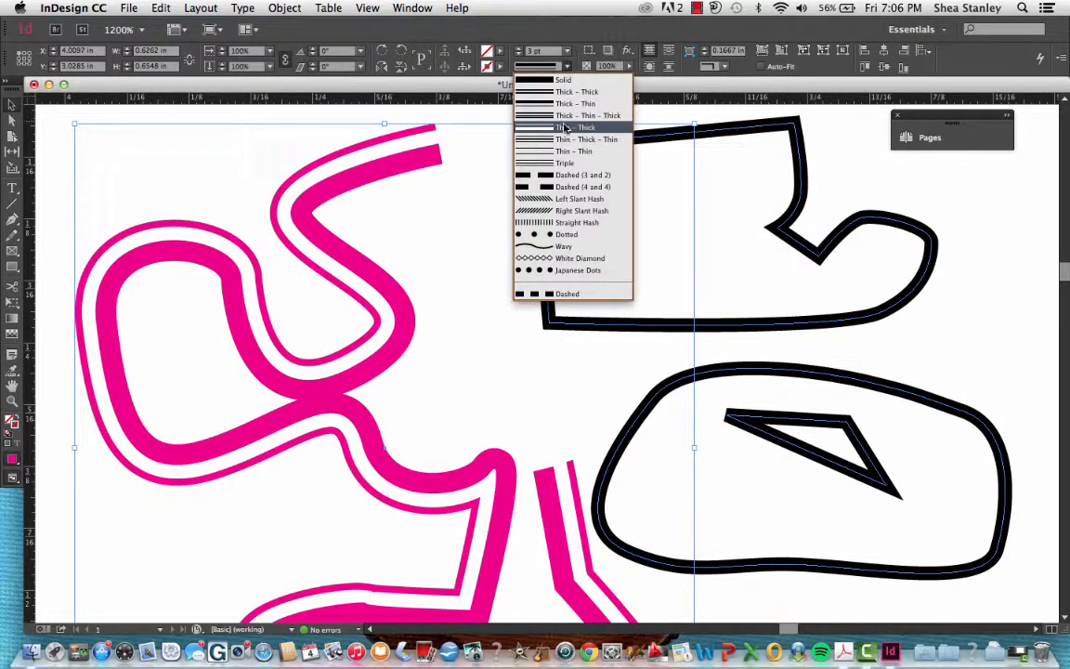
{"action": "left_click", "coordinate": [559, 115]}
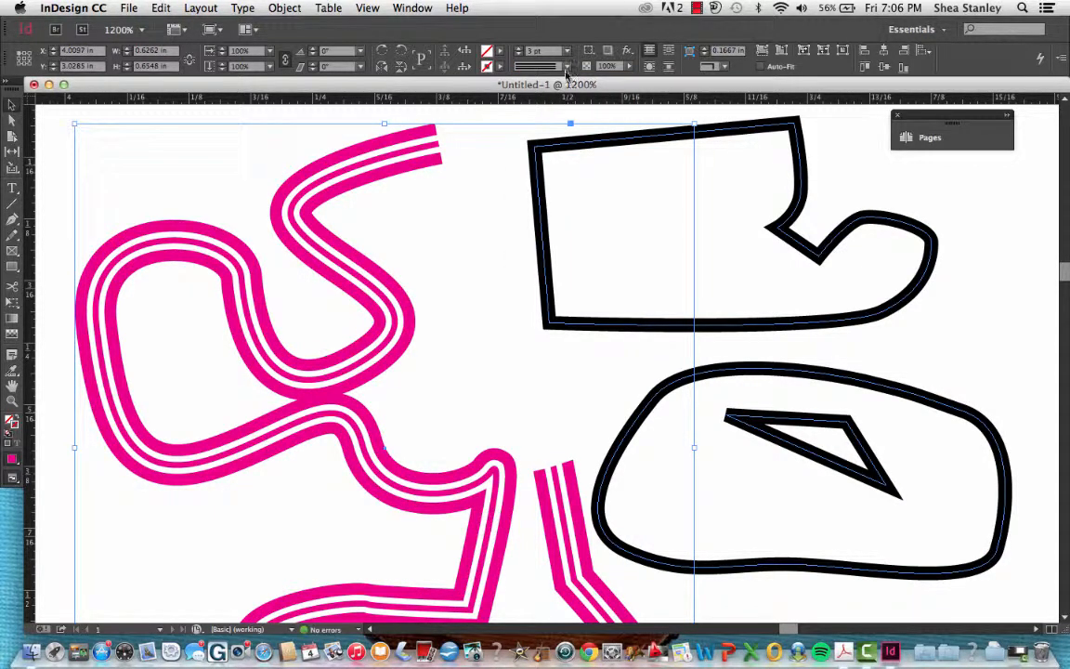
Step: Set the magenta path's stroke type to Dashed (4 and 4) and its stroke weight to 1 pt
{"action": "left_click", "coordinate": [567, 67]}
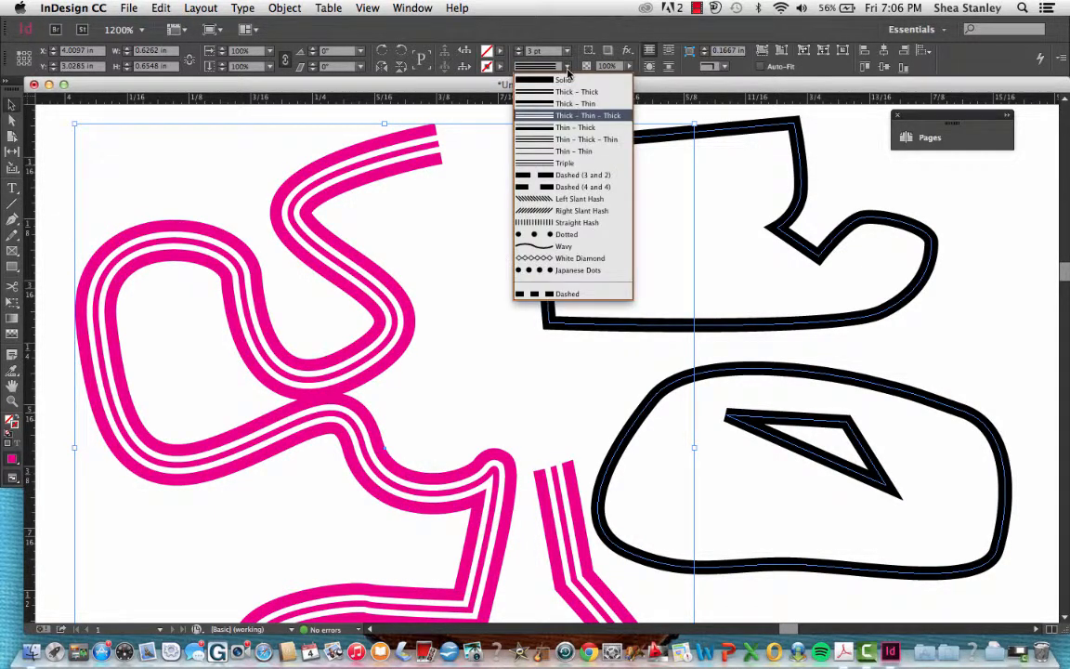
{"action": "left_click", "coordinate": [556, 189]}
{"action": "key", "text": "super+minus"}
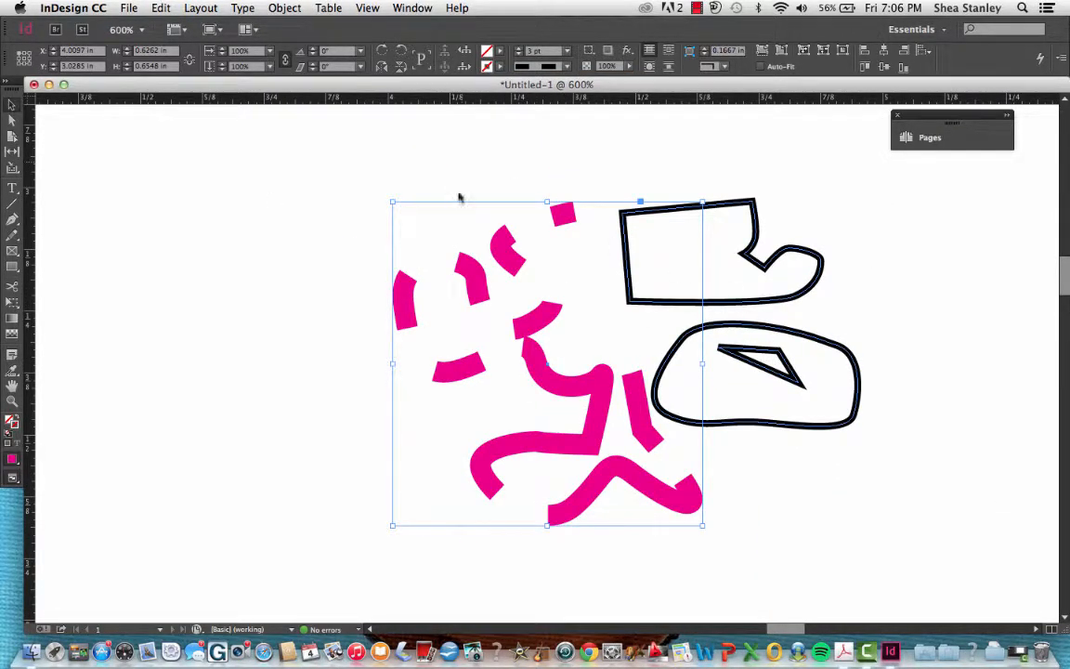
{"action": "left_click", "coordinate": [518, 56]}
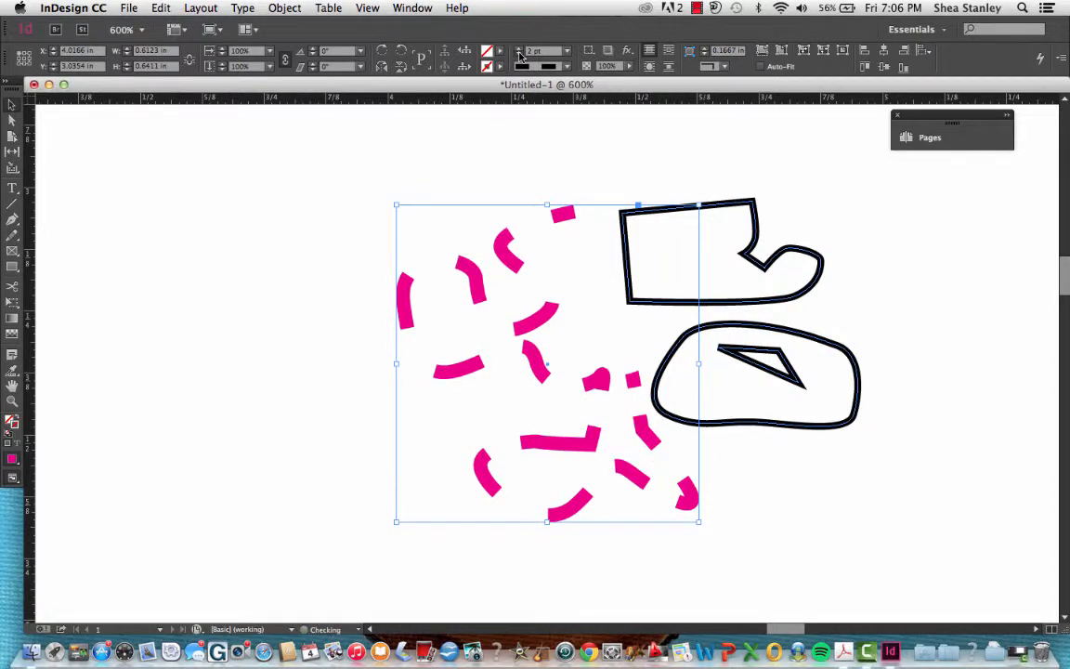
{"action": "left_click", "coordinate": [518, 56]}
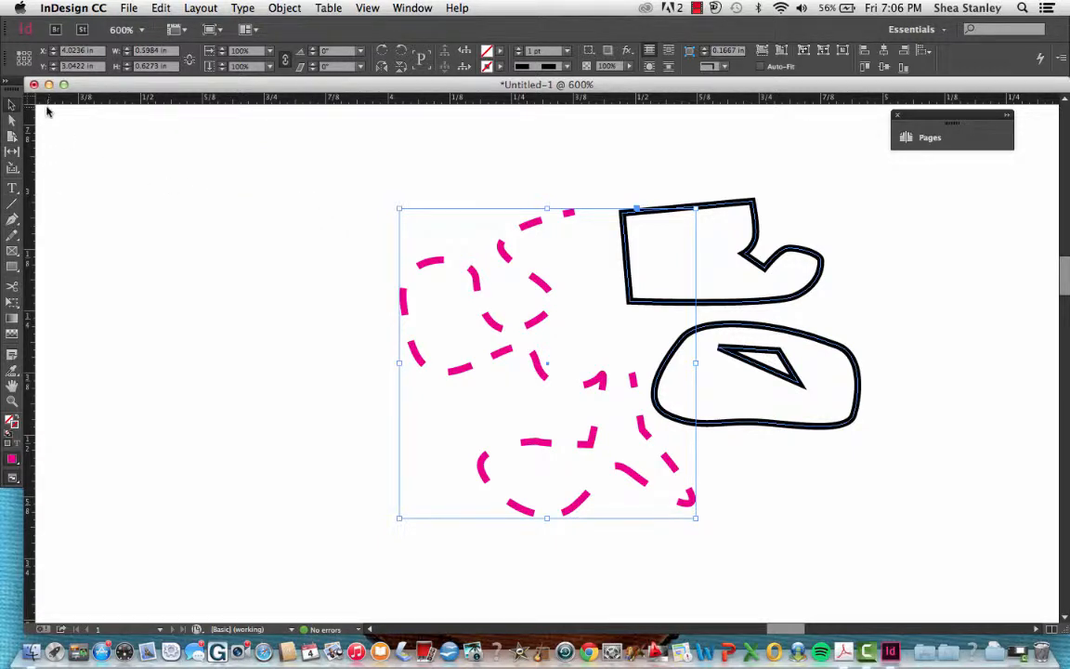
Step: Move the dashed magenta path clear of the black shapes and draw a wavy vertical Pencil line about 0.81 in tall beside it
{"action": "mouse_move", "coordinate": [396, 175]}
{"action": "left_mouse_down"}
{"action": "mouse_move", "coordinate": [518, 298]}
{"action": "mouse_move", "coordinate": [520, 244]}
{"action": "mouse_move", "coordinate": [410, 228]}
{"action": "mouse_move", "coordinate": [398, 215]}
{"action": "left_mouse_up"}
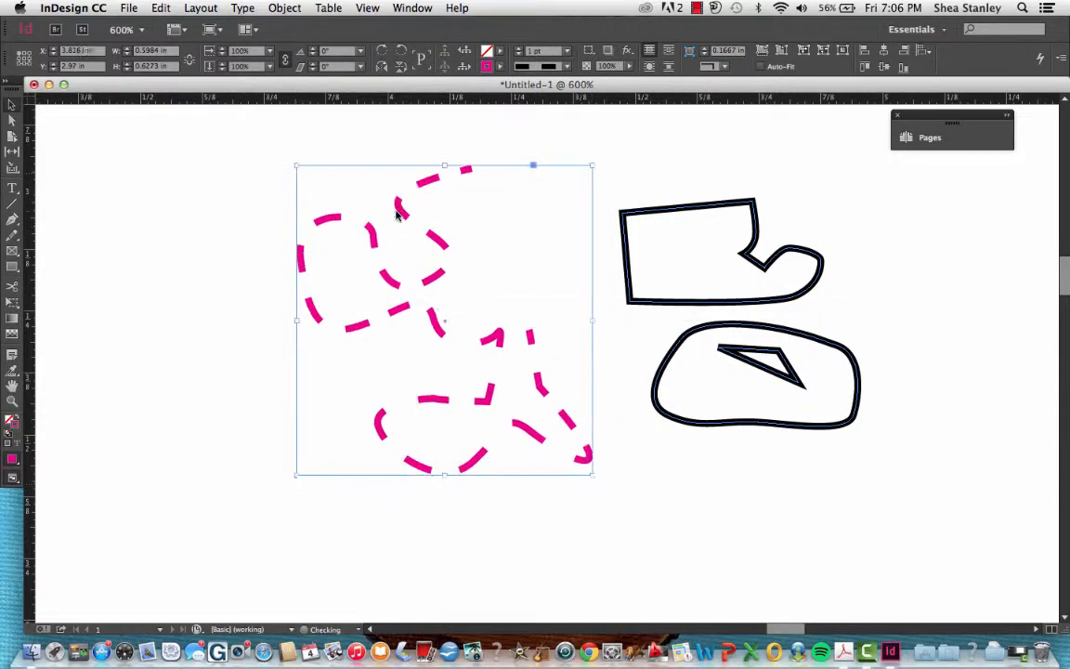
{"action": "left_click", "coordinate": [258, 203]}
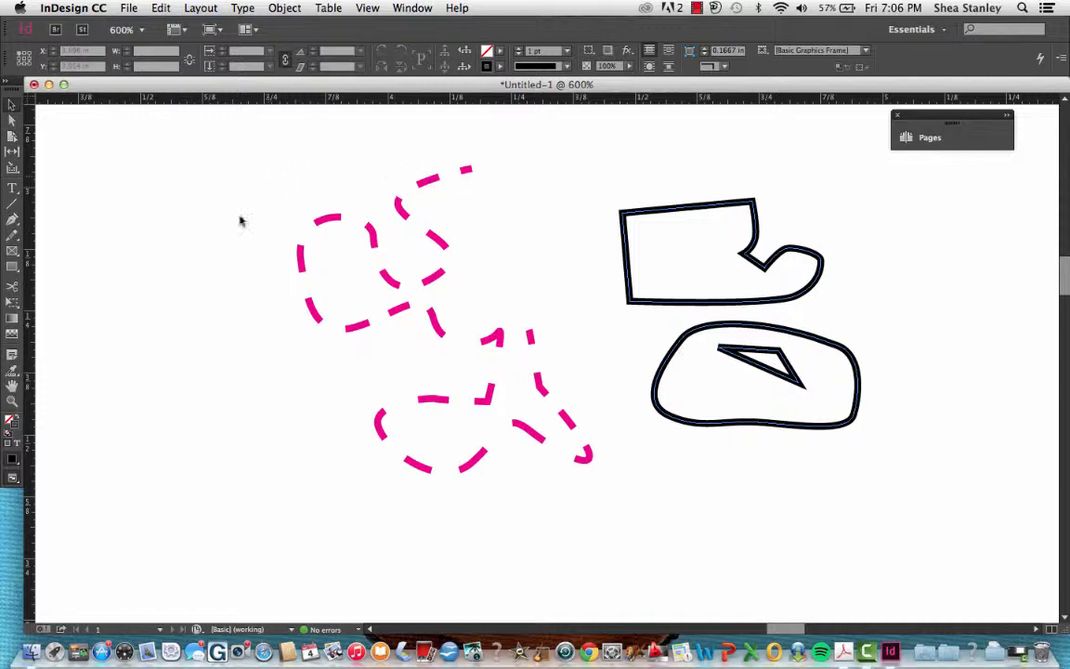
{"action": "left_click", "coordinate": [12, 237]}
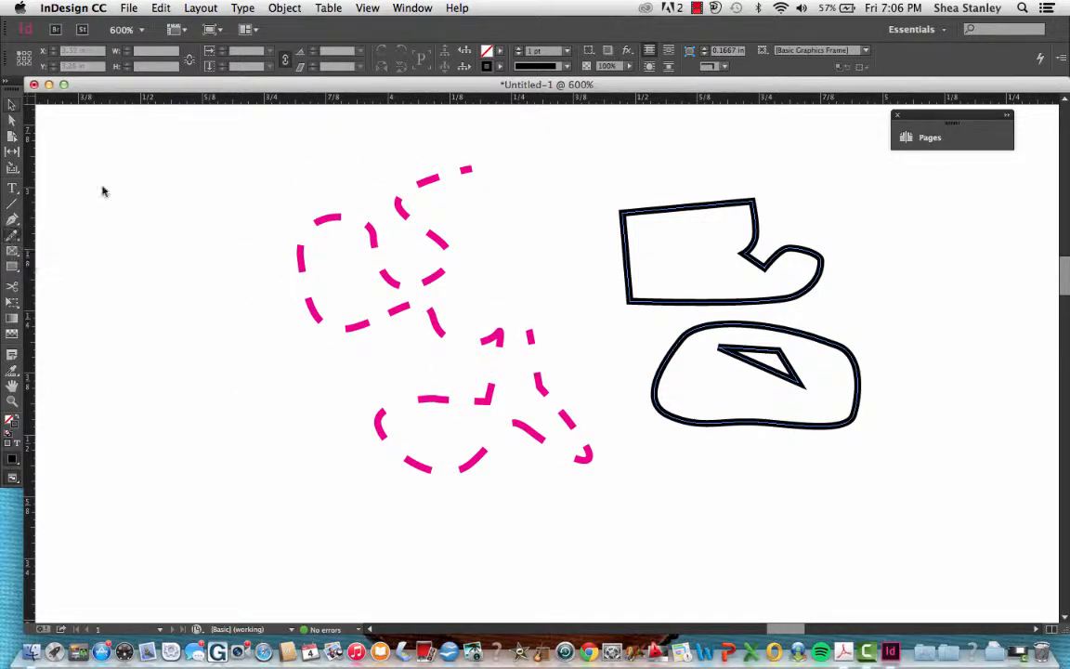
{"action": "mouse_move", "coordinate": [236, 138]}
{"action": "left_mouse_down"}
{"action": "mouse_move", "coordinate": [195, 139]}
{"action": "mouse_move", "coordinate": [152, 174]}
{"action": "mouse_move", "coordinate": [162, 226]}
{"action": "mouse_move", "coordinate": [214, 292]}
{"action": "mouse_move", "coordinate": [160, 350]}
{"action": "mouse_move", "coordinate": [161, 397]}
{"action": "mouse_move", "coordinate": [202, 409]}
{"action": "mouse_move", "coordinate": [207, 451]}
{"action": "mouse_move", "coordinate": [161, 473]}
{"action": "mouse_move", "coordinate": [210, 532]}
{"action": "mouse_move", "coordinate": [252, 531]}
{"action": "left_mouse_up"}
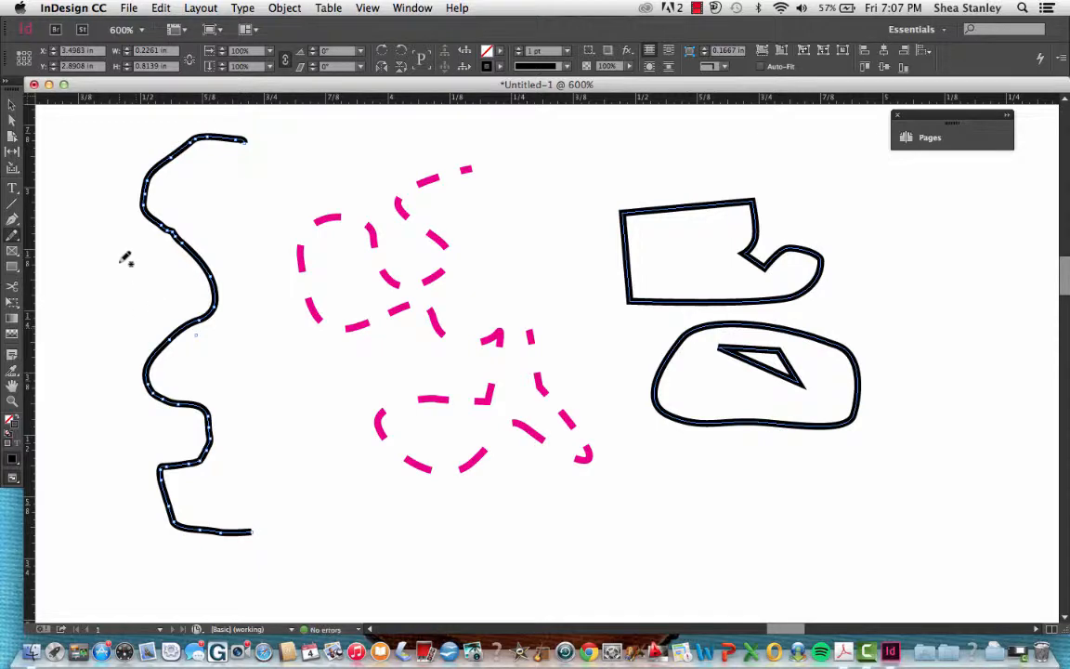
Step: Reshape the upper part of the Pencil line by moving two anchor points near its small kink outward in opposite directions with Direct Selection
{"action": "key", "text": "super+equal"}
{"action": "key", "text": "super+equal"}
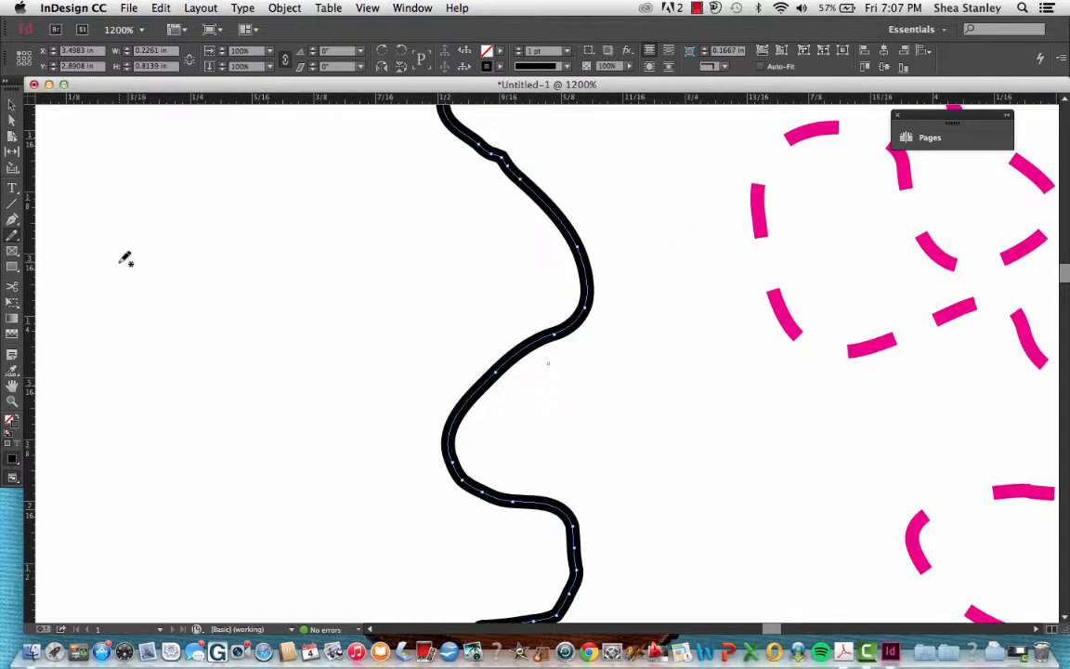
{"action": "left_click_drag", "start_coordinate": [609, 196], "coordinate": [520, 489]}
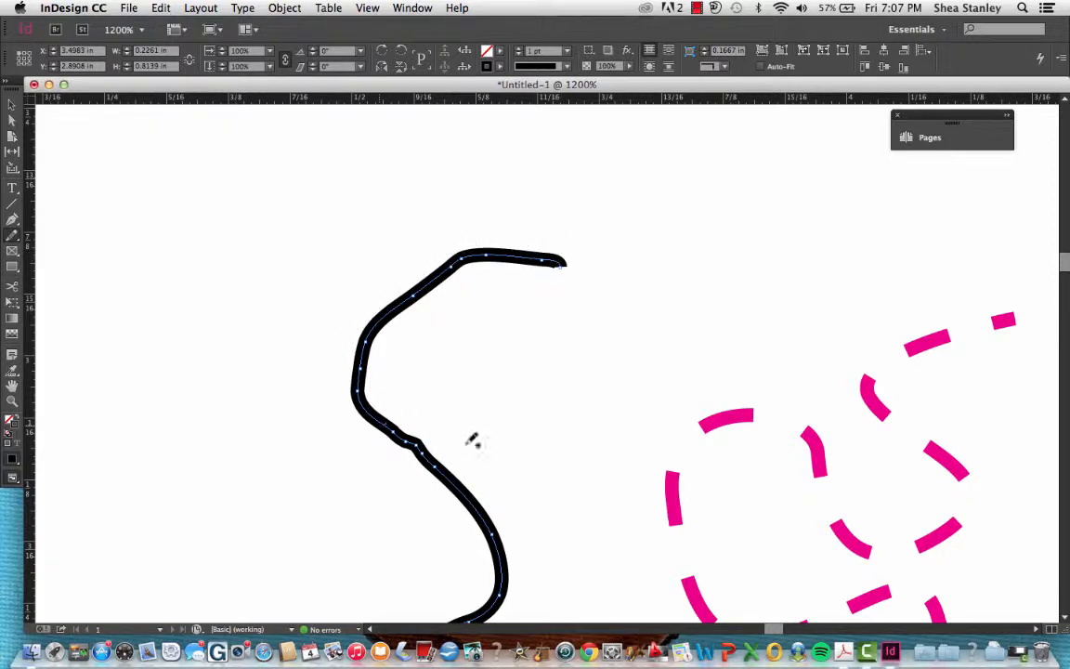
{"action": "scroll", "coordinate": [468, 377], "scroll_direction": "down", "scroll_amount": 5}
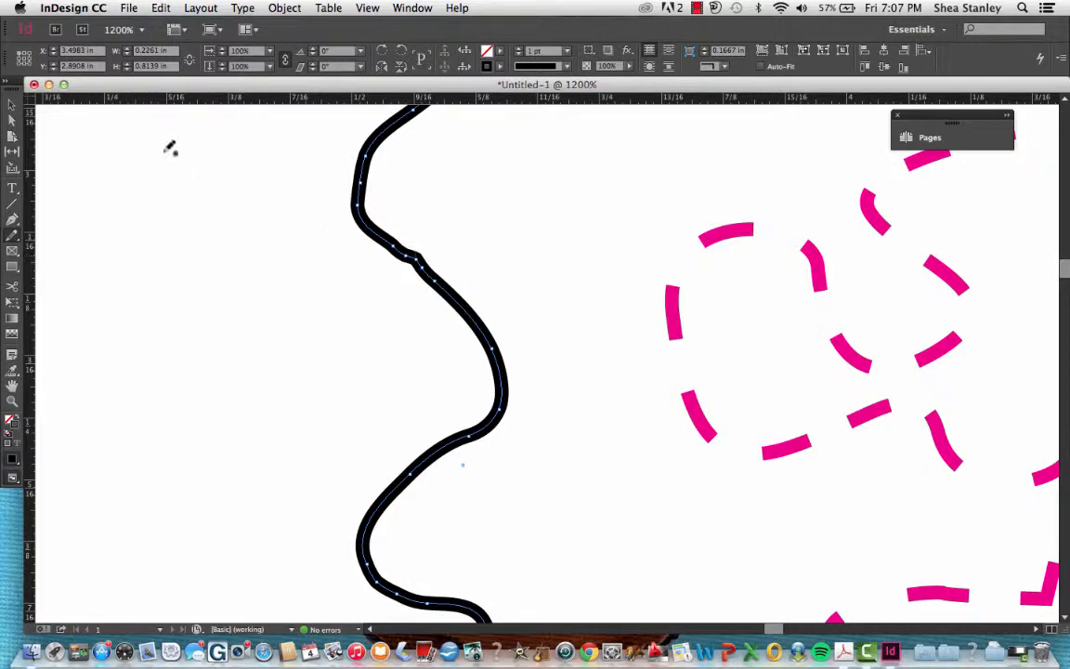
{"action": "left_click", "coordinate": [11, 120]}
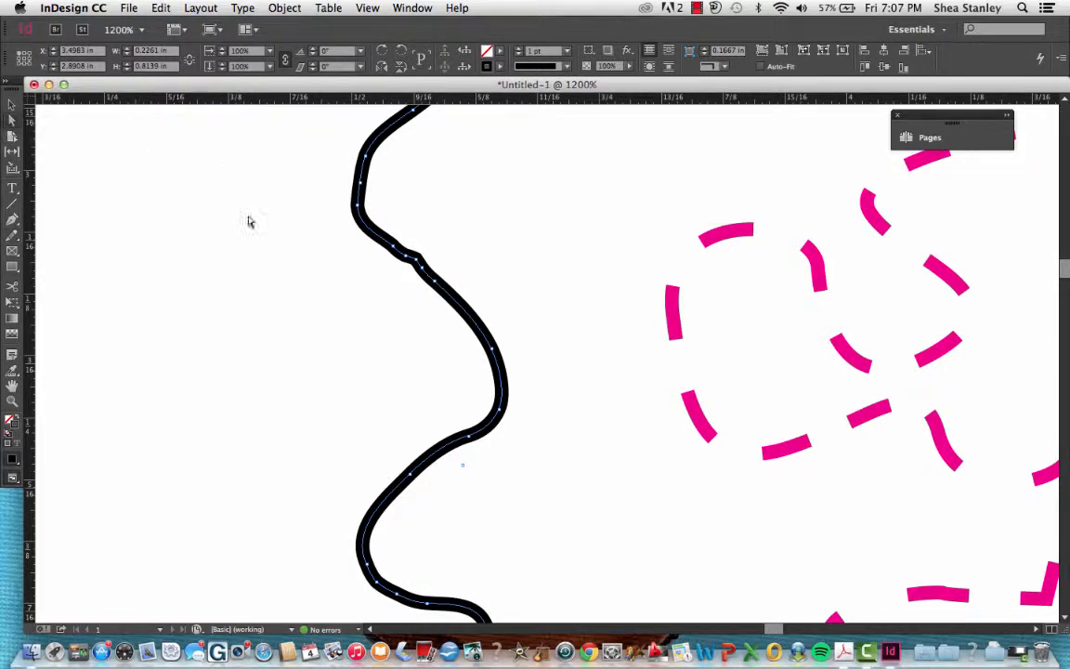
{"action": "left_click", "coordinate": [11, 123]}
{"action": "left_click", "coordinate": [402, 224]}
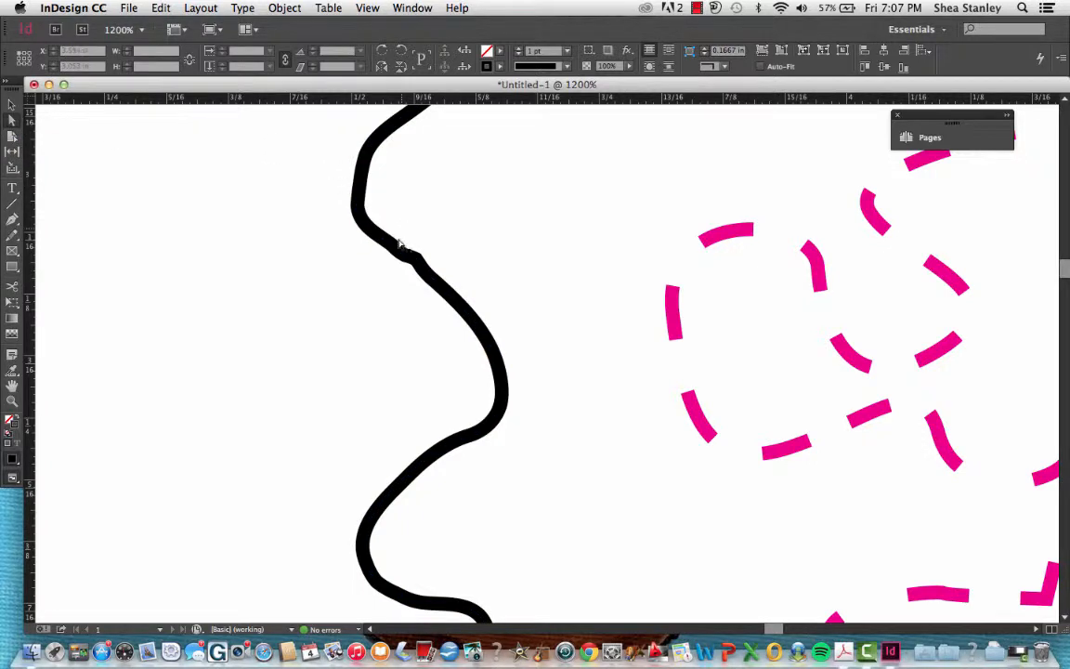
{"action": "left_click_drag", "start_coordinate": [399, 250], "coordinate": [331, 283]}
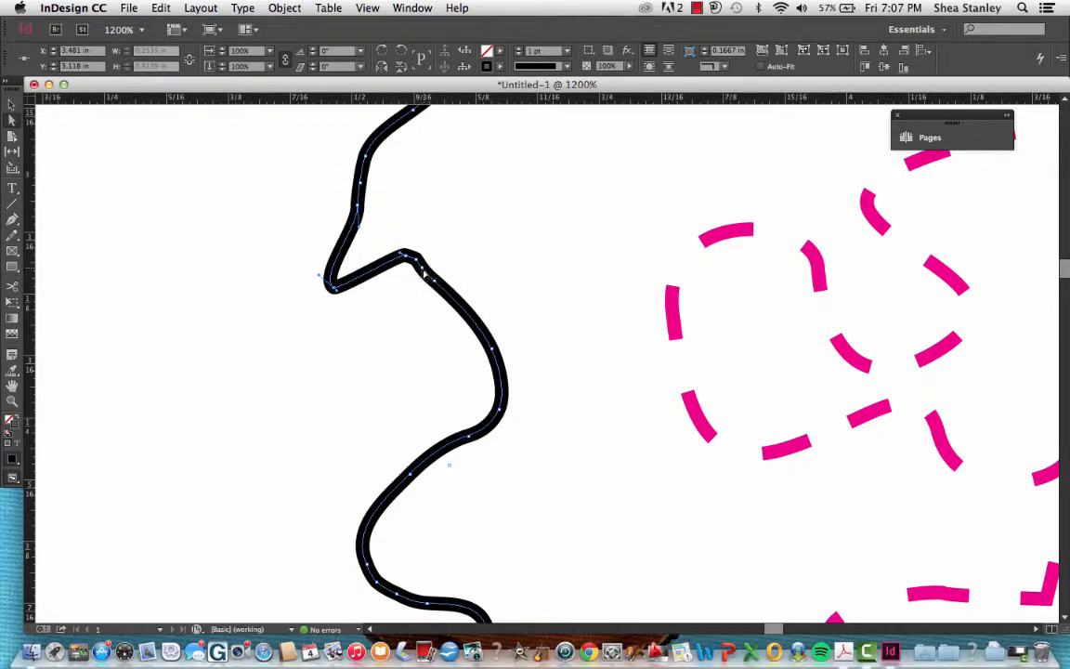
{"action": "left_click_drag", "start_coordinate": [424, 270], "coordinate": [492, 246]}
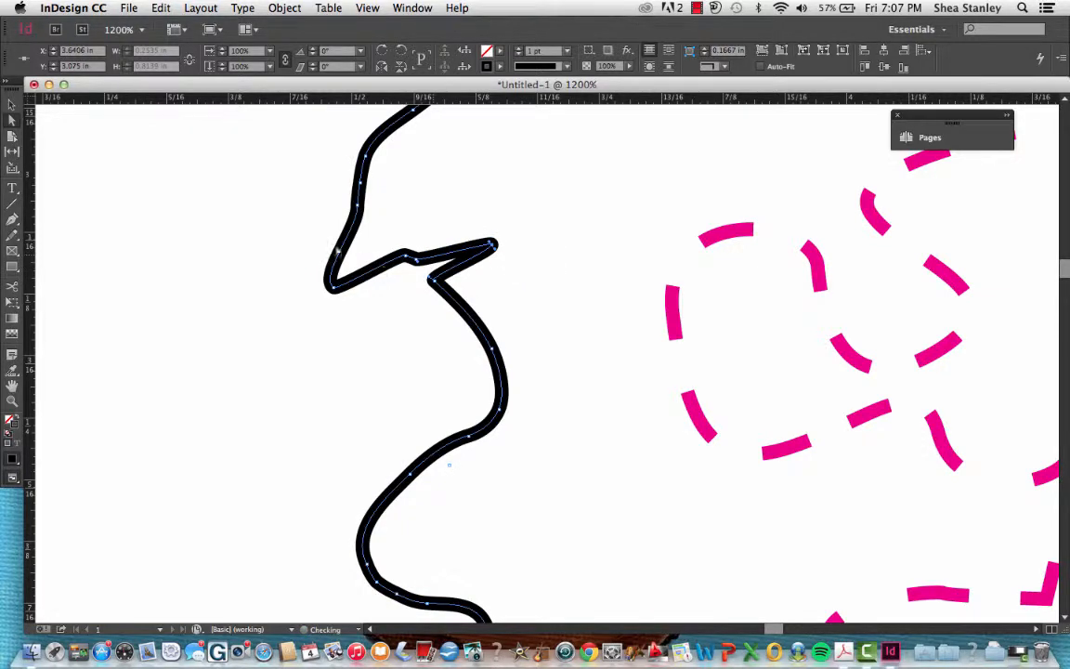
Step: Remove surplus anchor points from the Pencil line with the Delete Anchor Point tool, around the upper spikes and along the lower bends
{"action": "left_click", "coordinate": [13, 221]}
{"action": "left_click", "coordinate": [13, 221]}
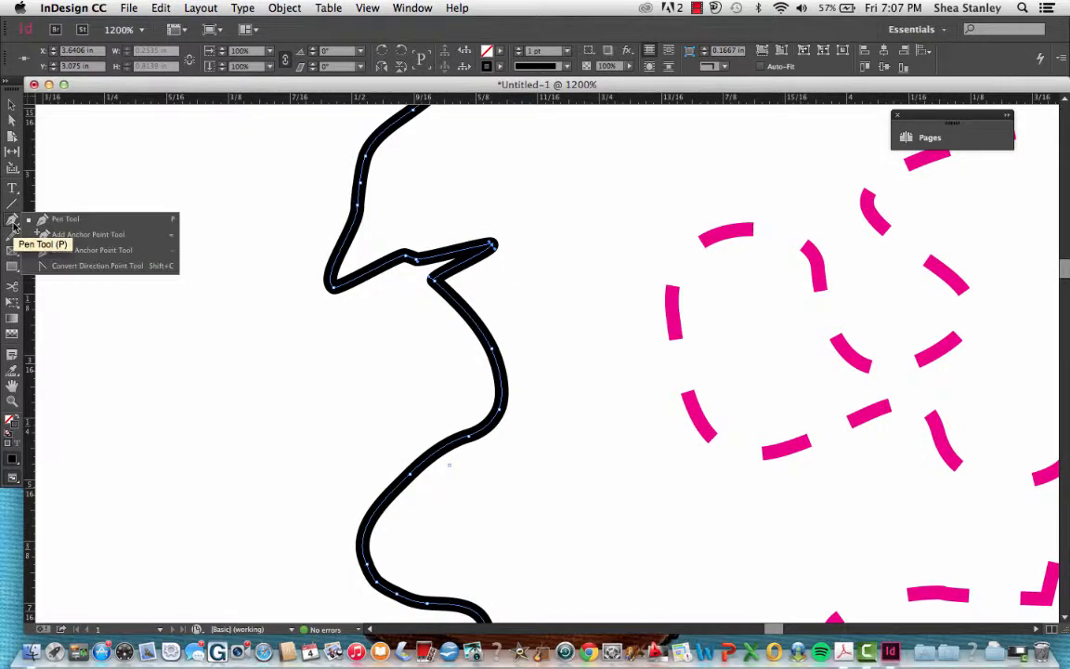
{"action": "left_click", "coordinate": [63, 252]}
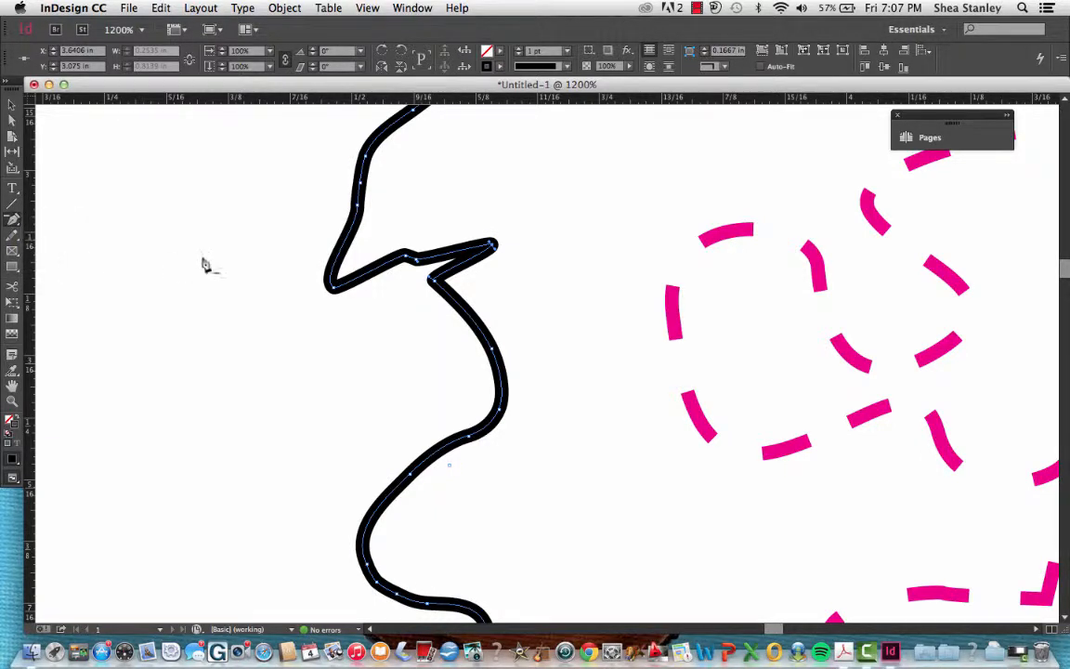
{"action": "left_click", "coordinate": [406, 258]}
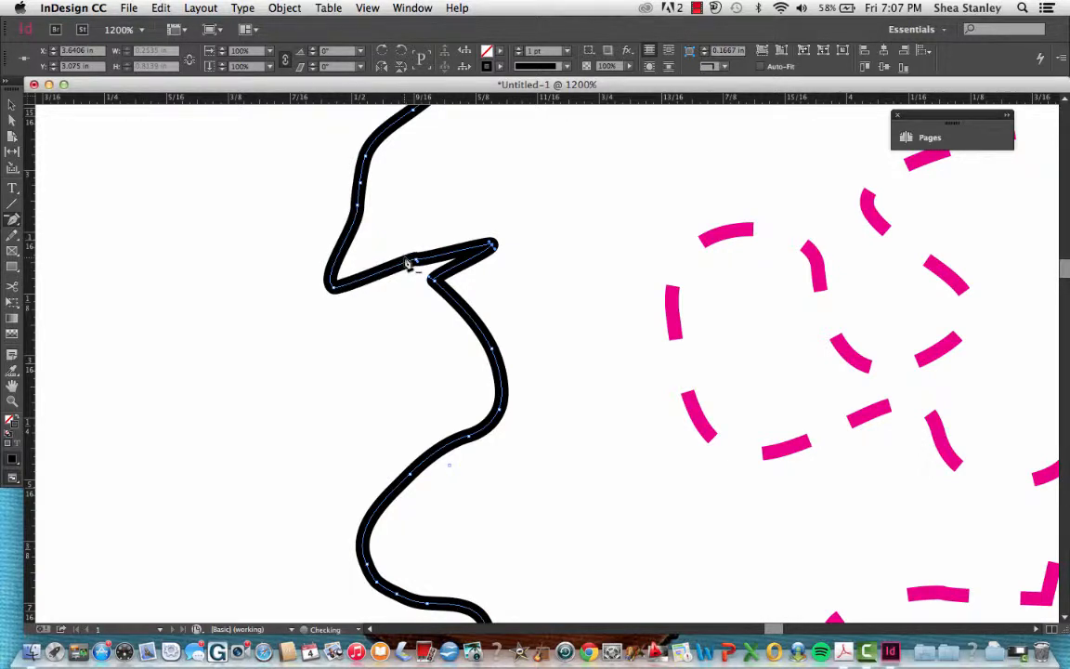
{"action": "left_click", "coordinate": [332, 290]}
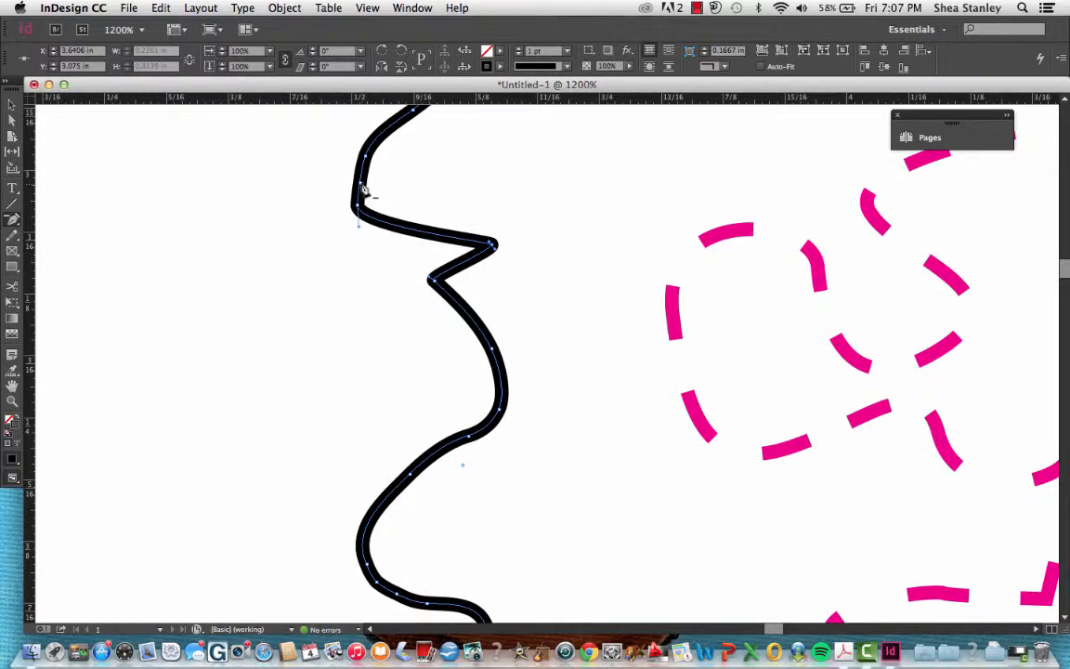
{"action": "scroll", "coordinate": [436, 316], "scroll_direction": "down", "scroll_amount": 6}
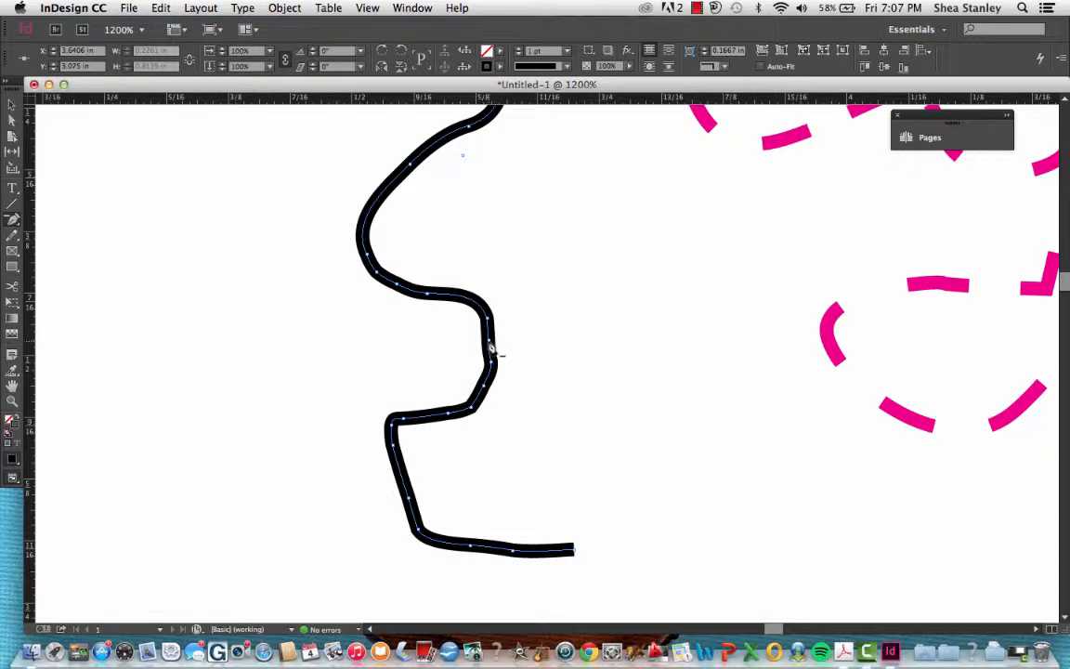
{"action": "left_click", "coordinate": [472, 411]}
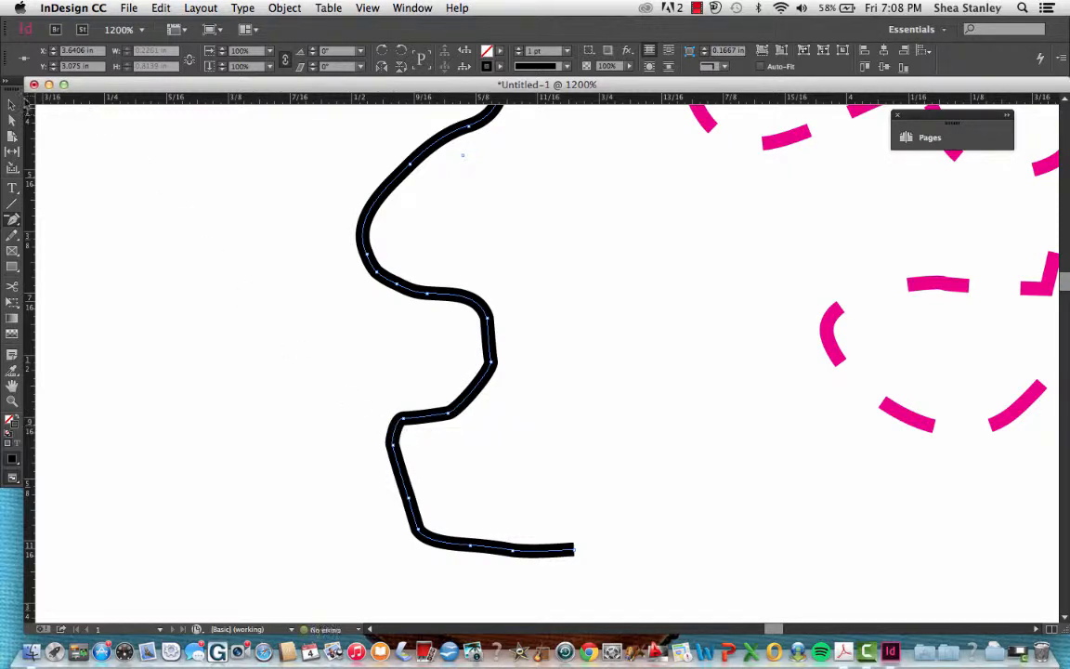
Step: Examine the edited Pencil line, the dashed magenta path and the black closed shapes up close and all together
{"action": "left_click", "coordinate": [11, 104]}
{"action": "scroll", "coordinate": [627, 243], "scroll_direction": "down", "scroll_amount": 15}
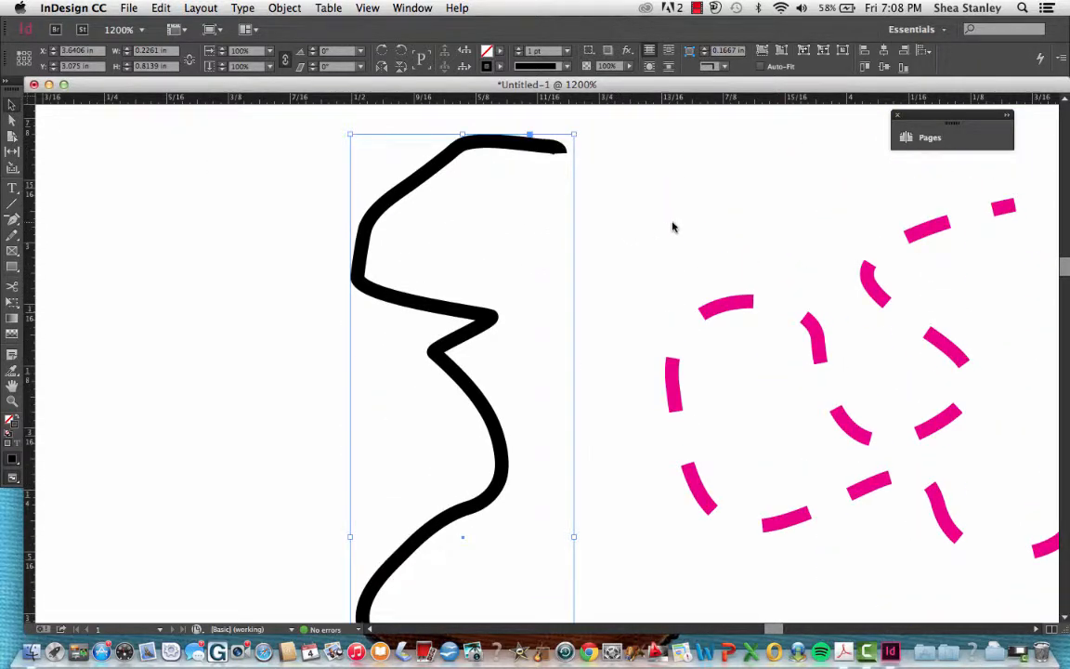
{"action": "scroll", "coordinate": [456, 258], "scroll_direction": "right", "scroll_amount": 10}
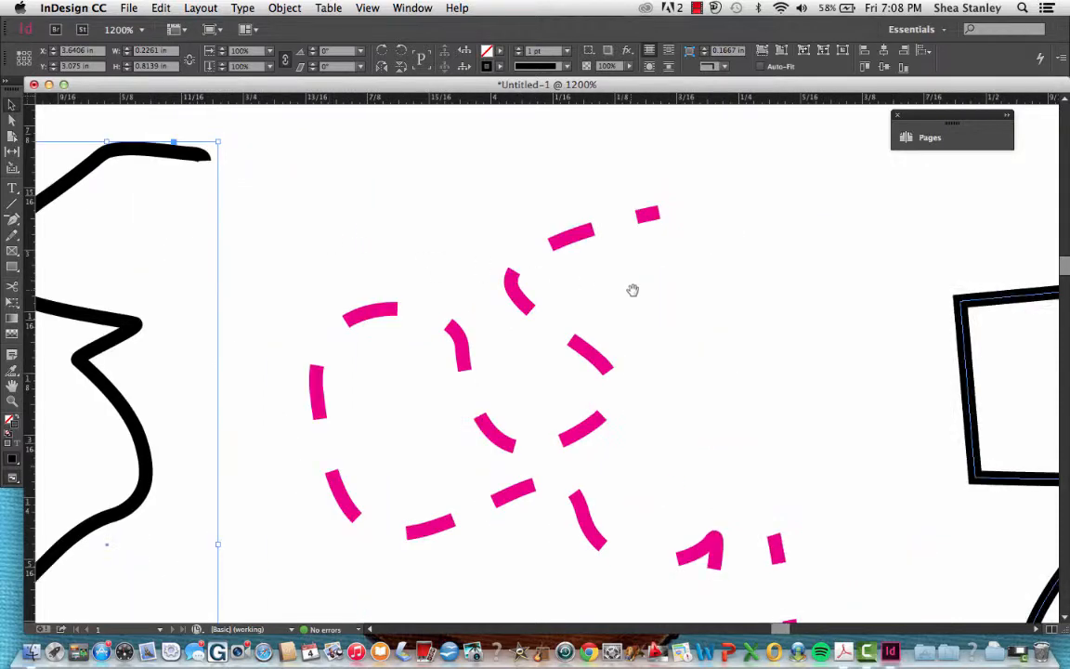
{"action": "left_click_drag", "start_coordinate": [632, 289], "coordinate": [403, 277]}
{"action": "left_click_drag", "start_coordinate": [707, 297], "coordinate": [512, 236]}
{"action": "left_click_drag", "start_coordinate": [473, 291], "coordinate": [503, 209]}
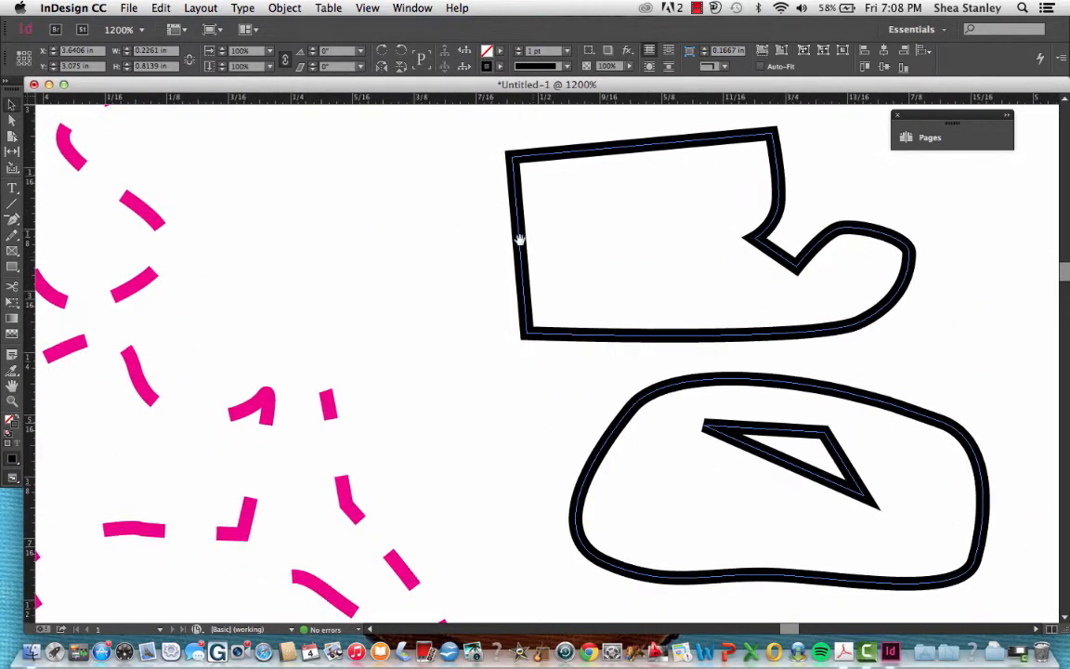
{"action": "key", "text": "super+minus"}
{"action": "key", "text": "super+minus"}
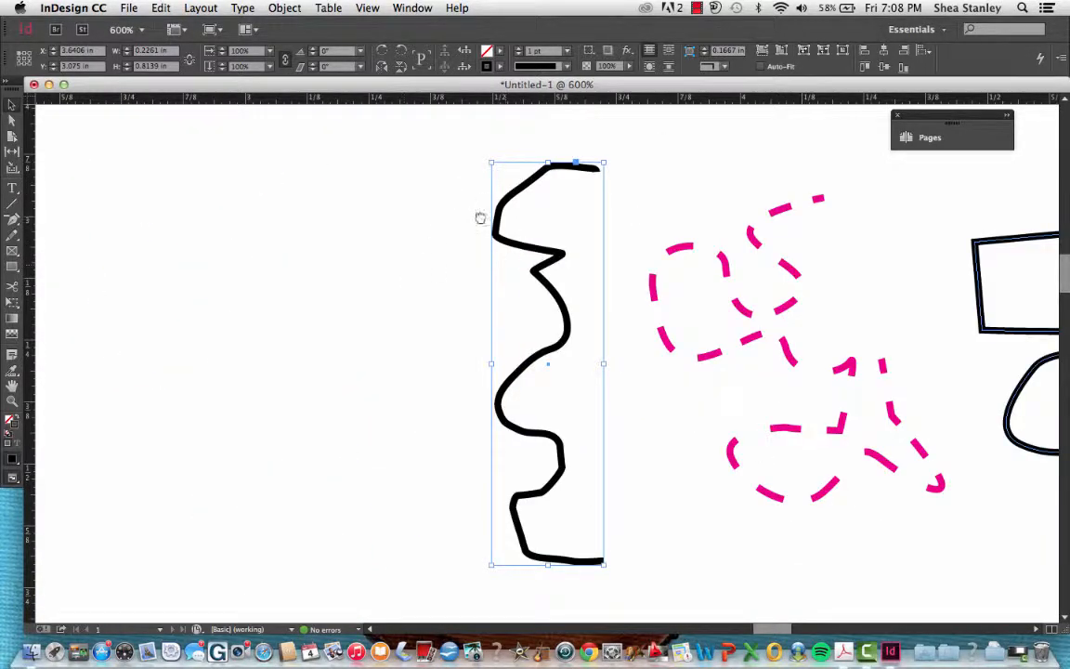
{"action": "left_click_drag", "start_coordinate": [480, 217], "coordinate": [208, 206]}
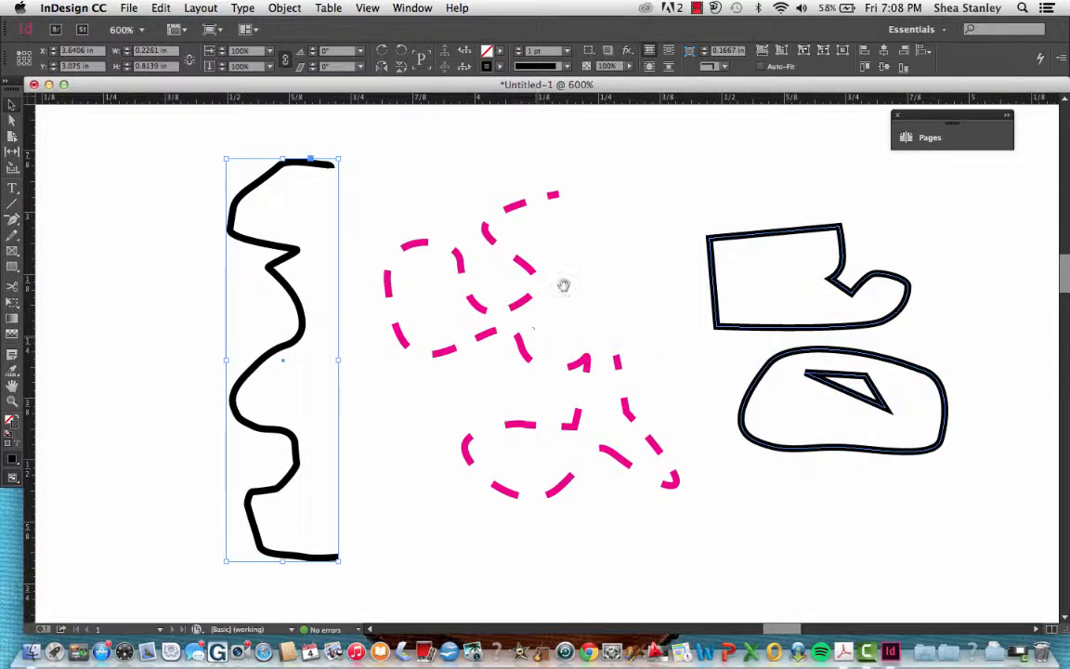
{"action": "left_click_drag", "start_coordinate": [559, 231], "coordinate": [550, 215]}
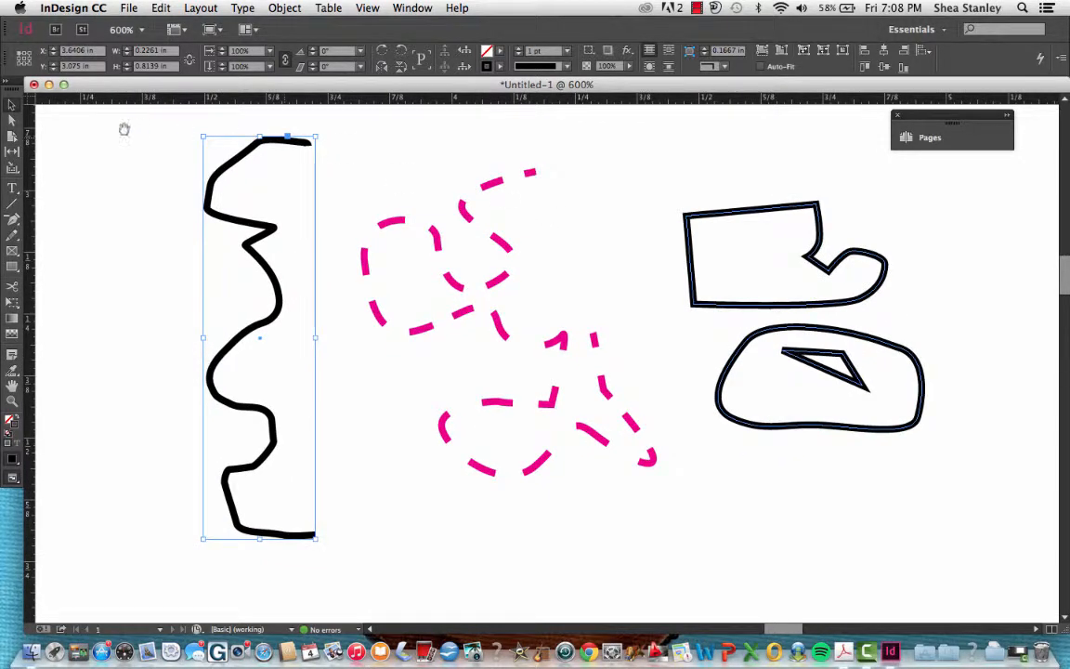
Step: Select the whole dashed magenta path
{"action": "left_click", "coordinate": [13, 108]}
{"action": "mouse_move", "coordinate": [641, 139]}
{"action": "left_mouse_down"}
{"action": "mouse_move", "coordinate": [494, 351]}
{"action": "mouse_move", "coordinate": [409, 554]}
{"action": "mouse_move", "coordinate": [356, 508]}
{"action": "left_mouse_up"}
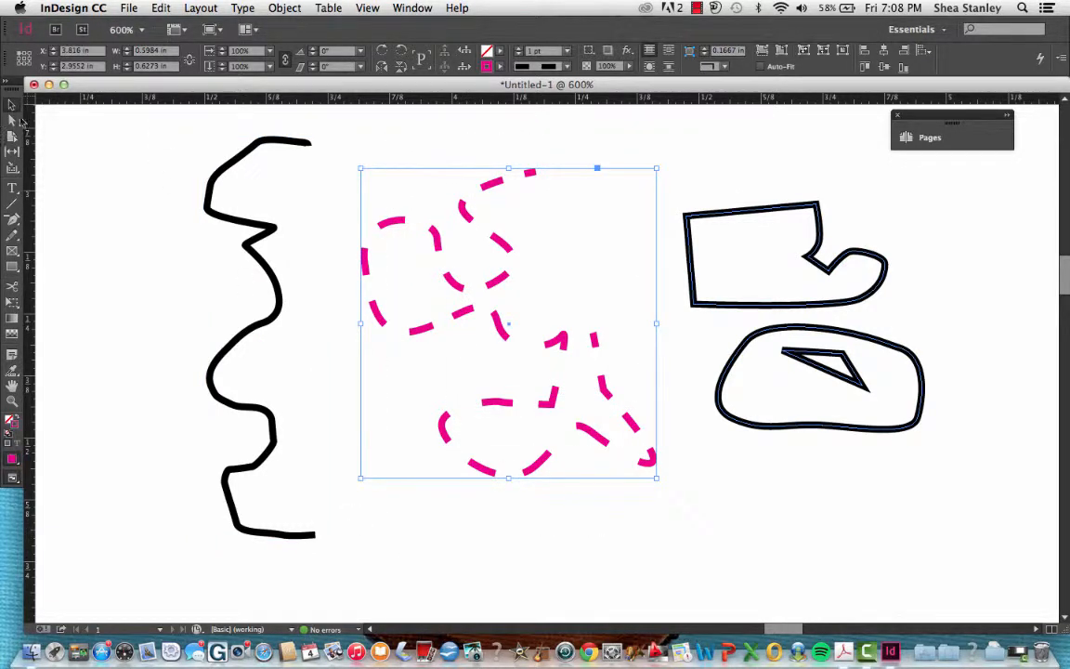